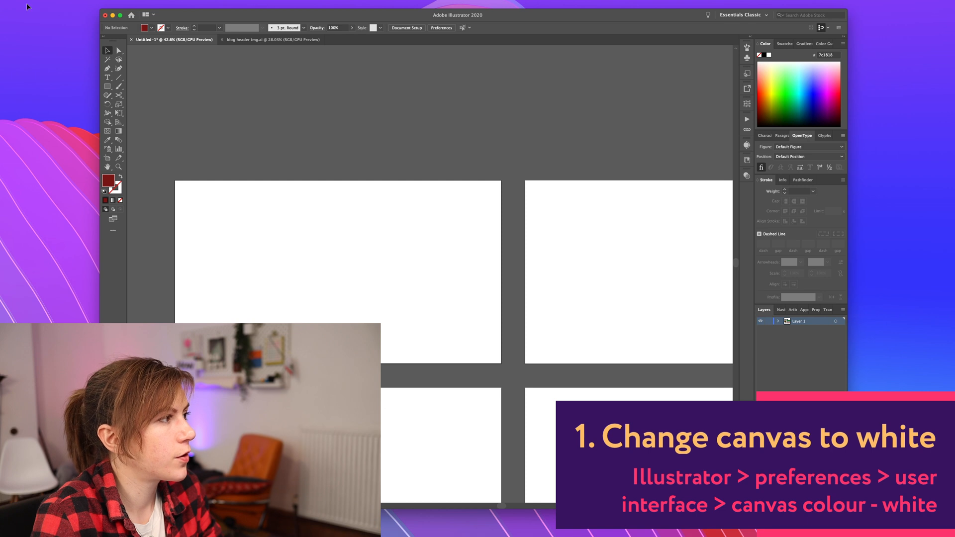
# - Set the canvas color to White in the User Interface preferences
pyautogui.moveTo(42, 31)
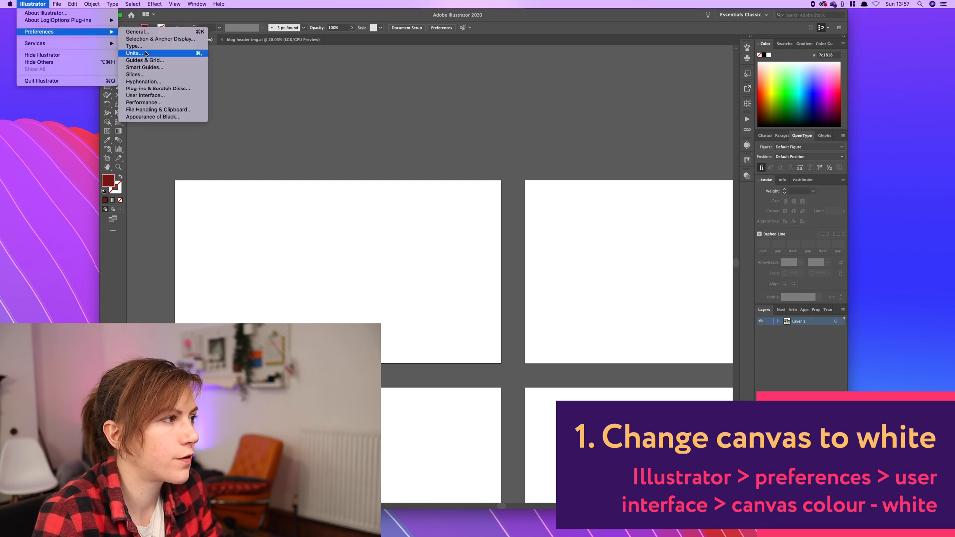
pyautogui.click(158, 95)
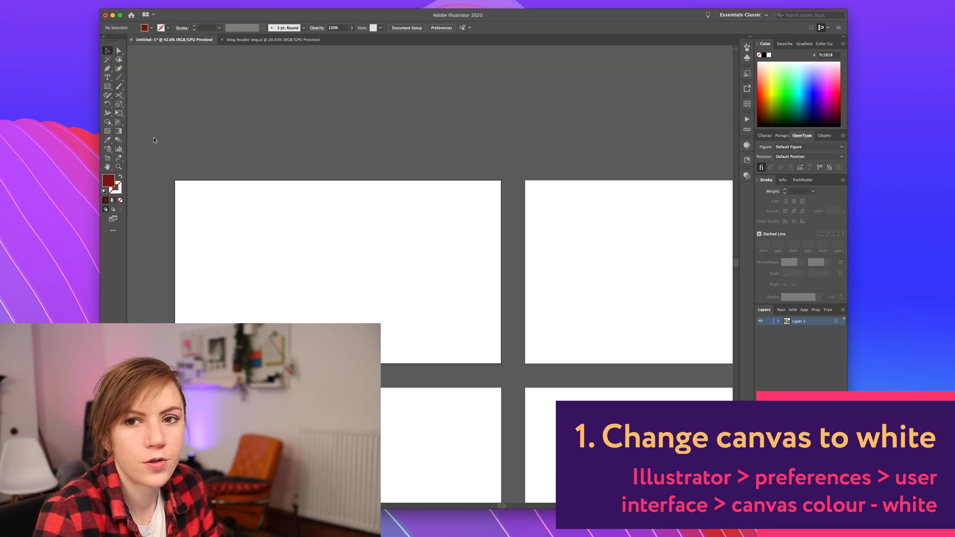
pyautogui.click(466, 185)
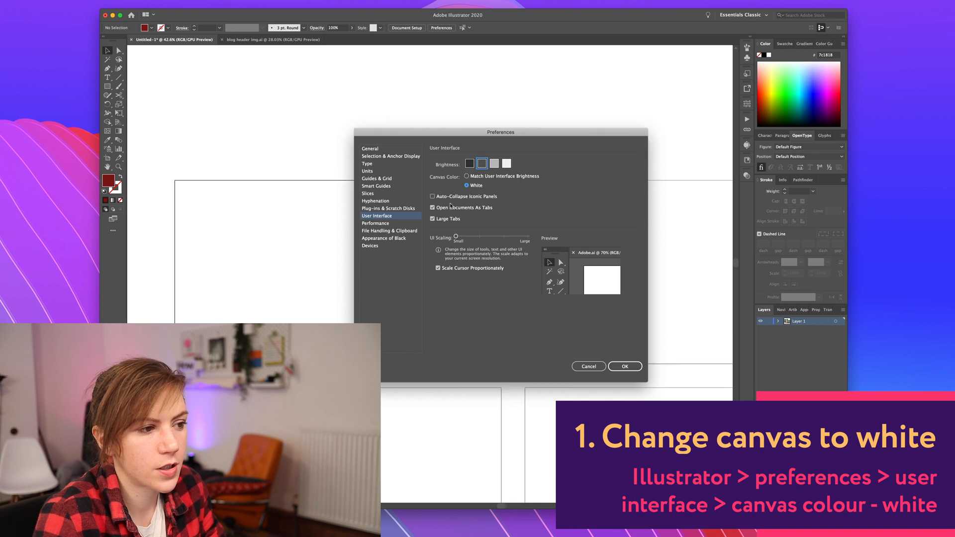
pyautogui.click(625, 366)
# - Draw a dark red rectangle about 417 by 359 px on the empty canvas above the artboards
pyautogui.scroll(5, 625, 227)
pyautogui.hscroll(-2, 626, 228)
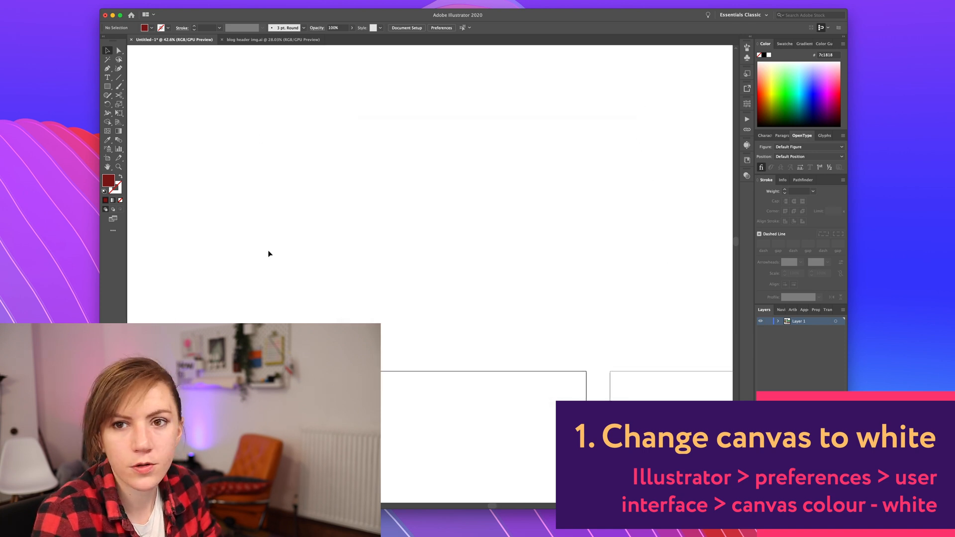
pyautogui.scroll(2, 565, 318)
pyautogui.hscroll(1, 565, 318)
pyautogui.scroll(-1, 540, 377)
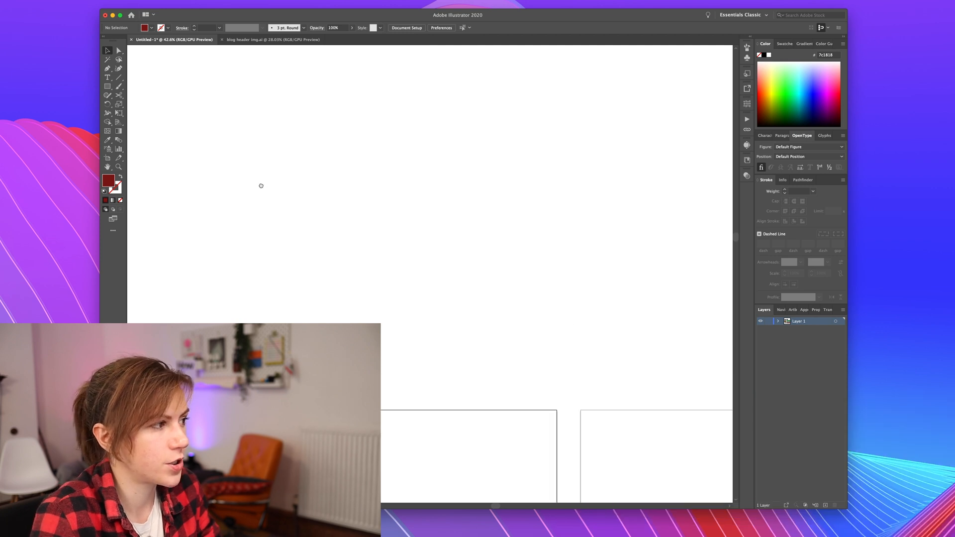
pyautogui.click(107, 86)
pyautogui.moveTo(226, 96); pyautogui.dragTo(326, 180)
pyautogui.press('v')
# - Move the red rectangle farther up and left on the canvas, to about X -1051.5 px, Y -1866.5 px
pyautogui.scroll(-5, 330, 162)
pyautogui.hscroll(2, 330, 162)
pyautogui.scroll(5, 441, 324)
pyautogui.hscroll(-3, 441, 324)
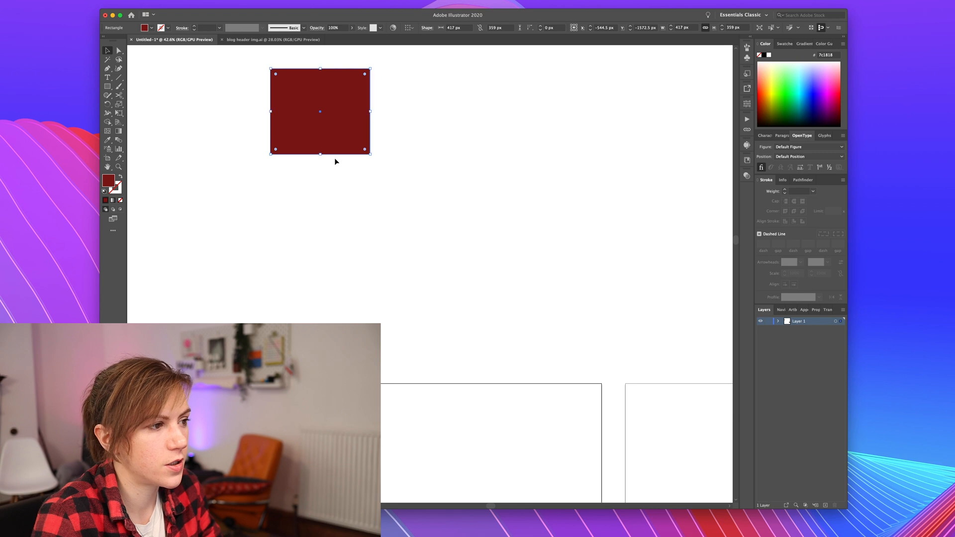
pyautogui.scroll(3, 418, 117)
pyautogui.hscroll(-2, 418, 117)
pyautogui.moveTo(386, 222); pyautogui.dragTo(265, 152)
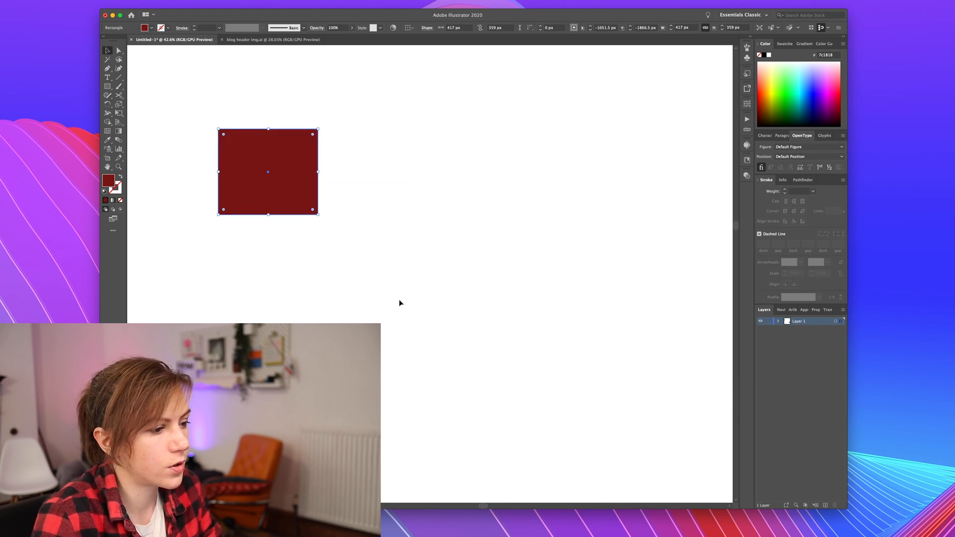
# - Move the red rectangle over the first artboard and enlarge it to about 1410 by 818 px, overlapping all artboard edges
pyautogui.scroll(-5, 400, 303)
pyautogui.hscroll(2, 407, 305)
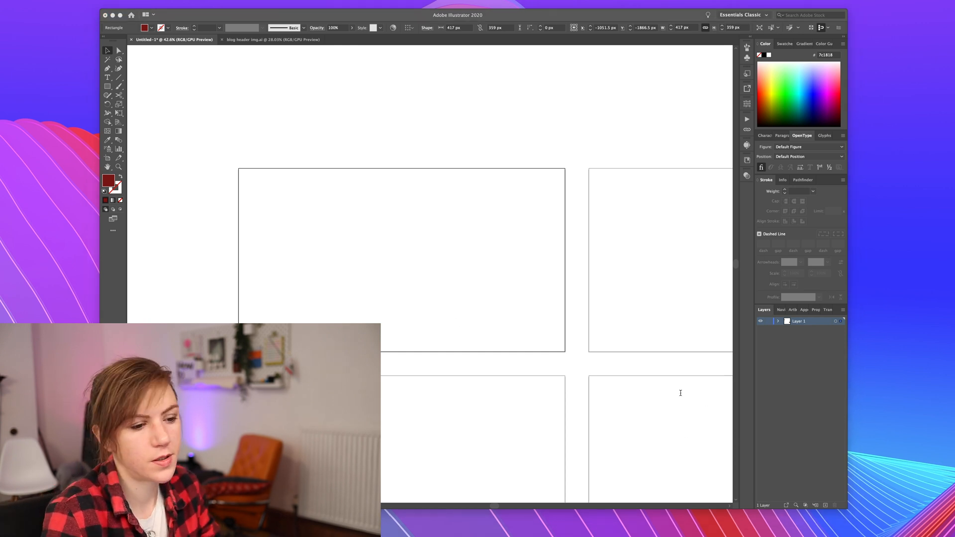
pyautogui.click(368, 204)
pyautogui.scroll(10, 432, 188)
pyautogui.moveTo(272, 122); pyautogui.dragTo(391, 424)
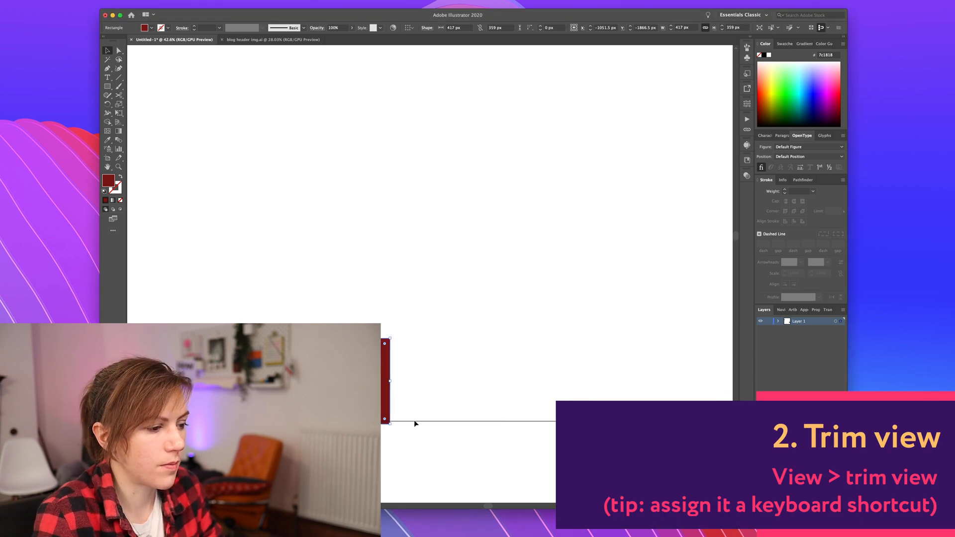
pyautogui.moveTo(506, 429); pyautogui.dragTo(467, 201)
pyautogui.moveTo(303, 137); pyautogui.dragTo(305, 213)
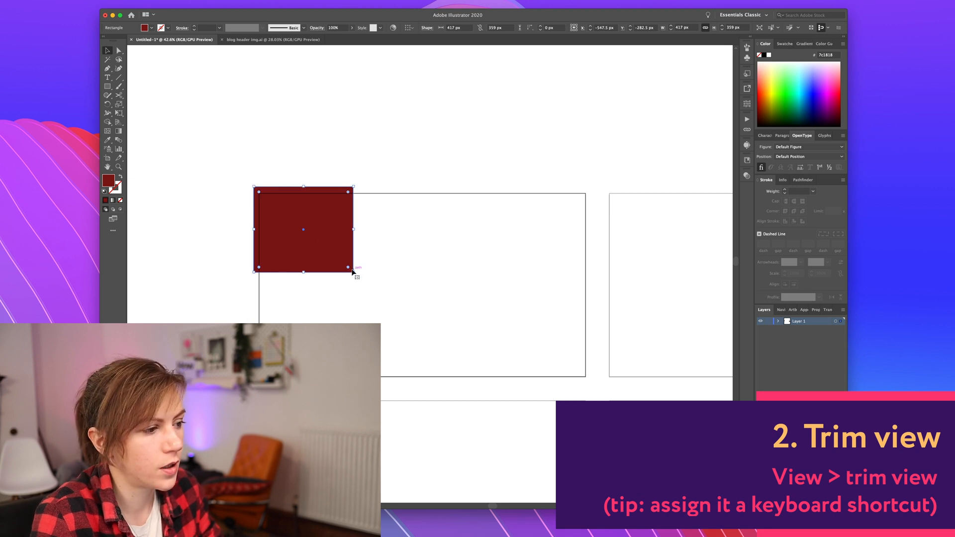
pyautogui.moveTo(353, 273); pyautogui.dragTo(592, 383)
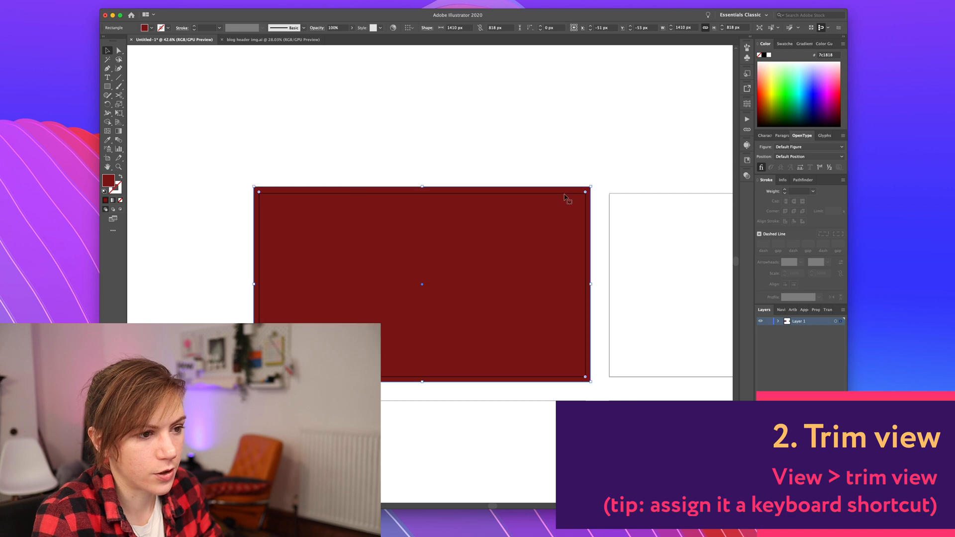
pyautogui.click(508, 184)
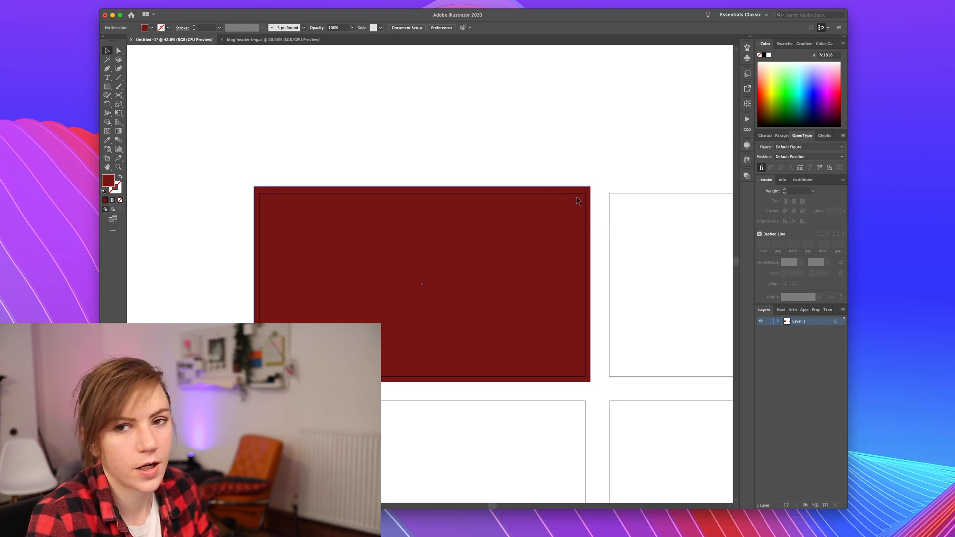
# - Turn on Trim View to hide the artwork outside the artboards
pyautogui.click(115, 4)
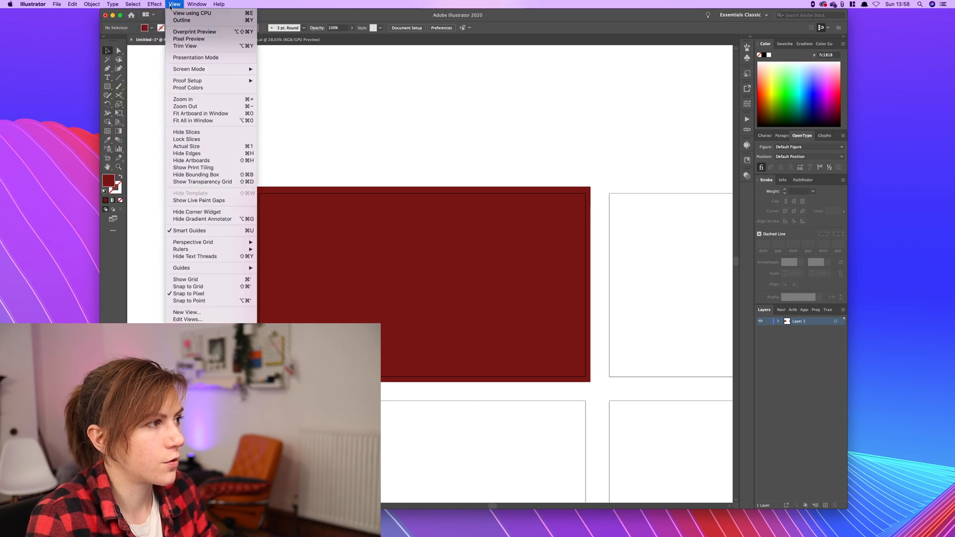
pyautogui.click(197, 47)
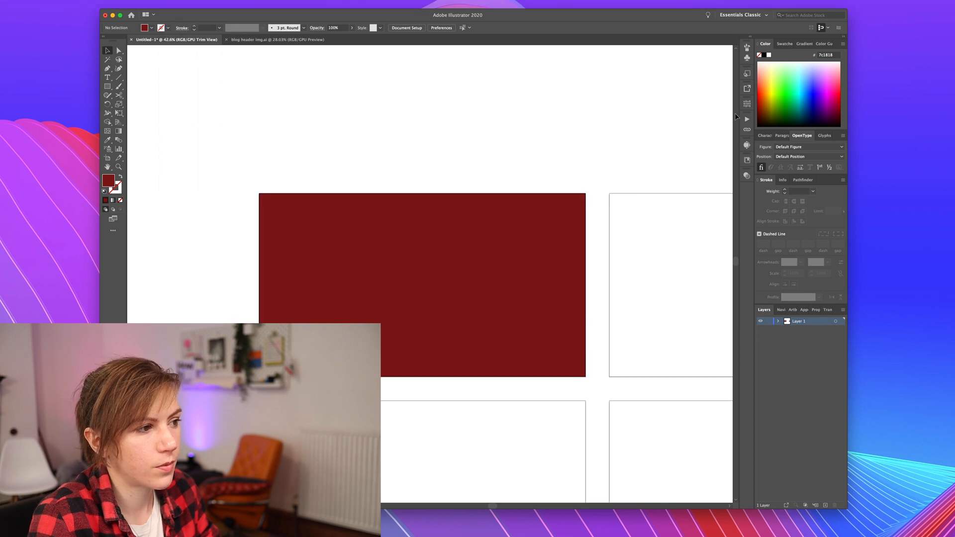
pyautogui.scroll(-2, 468, 418)
pyautogui.hscroll(2, 467, 418)
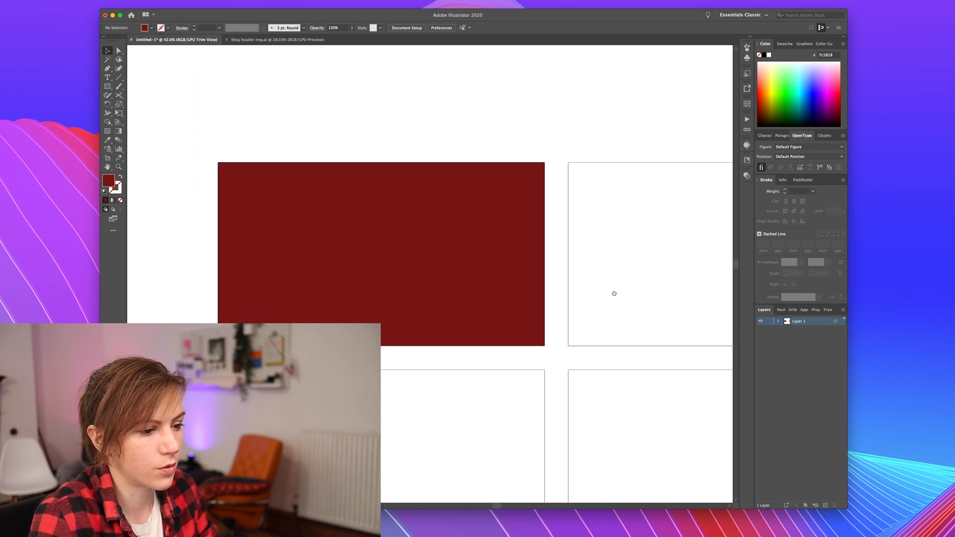
# - Shift the red rectangle around over the artboards in trim view, and undo both moves
pyautogui.moveTo(429, 275); pyautogui.dragTo(535, 307)
pyautogui.moveTo(610, 273); pyautogui.dragTo(628, 329)
pyautogui.press('super+z')
pyautogui.press('super+z')
pyautogui.click(476, 130)
# - Remove the red rectangle from the first artboard
pyautogui.scroll(-2, 470, 297)
pyautogui.hscroll(1, 471, 297)
pyautogui.scroll(3, 410, 285)
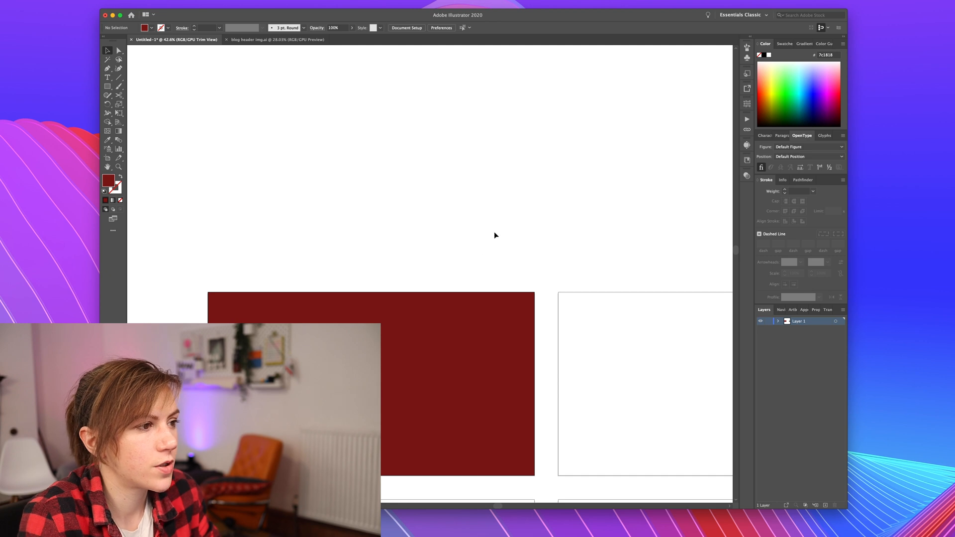
pyautogui.scroll(-1, 444, 350)
pyautogui.hscroll(1, 444, 350)
pyautogui.scroll(-1, 444, 350)
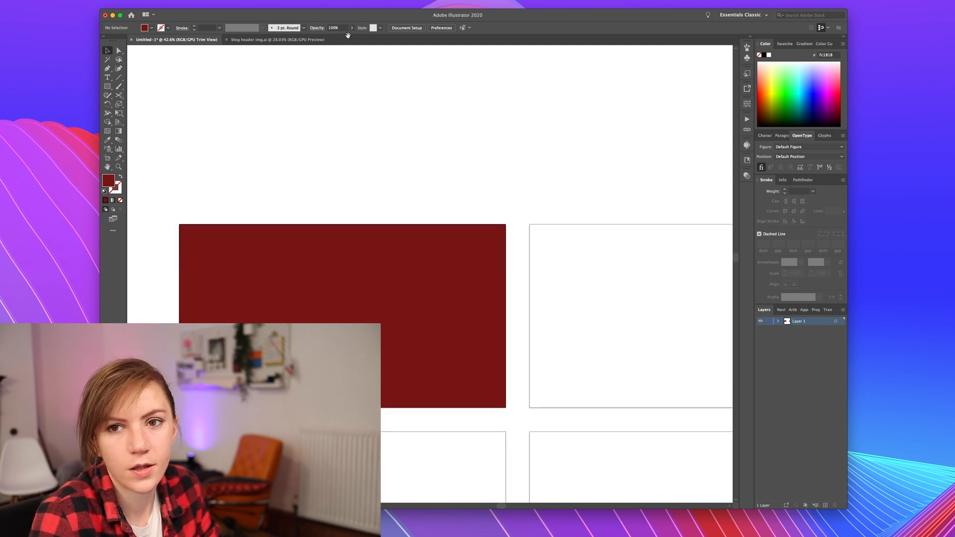
pyautogui.moveTo(415, 196); pyautogui.dragTo(451, 112)
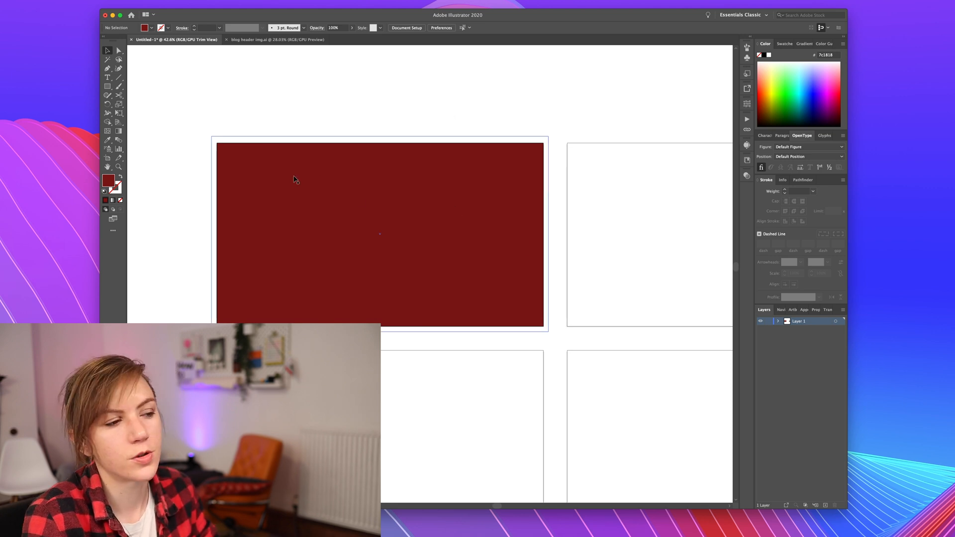
pyautogui.click(888, 293)
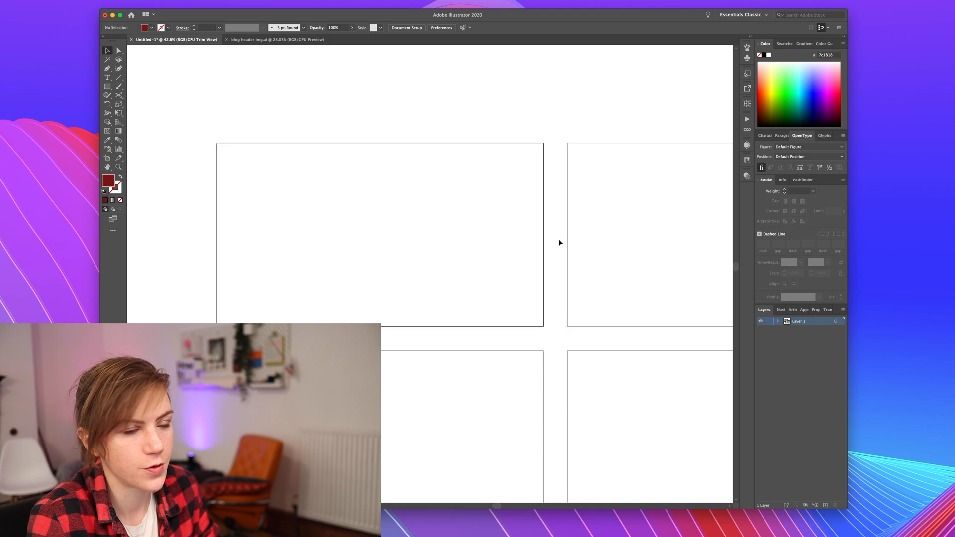
# - Copy the white stacked OPEN SIGN logo and place the copy in the upper-left corner of the first artboard
pyautogui.hscroll(10, 623, 293)
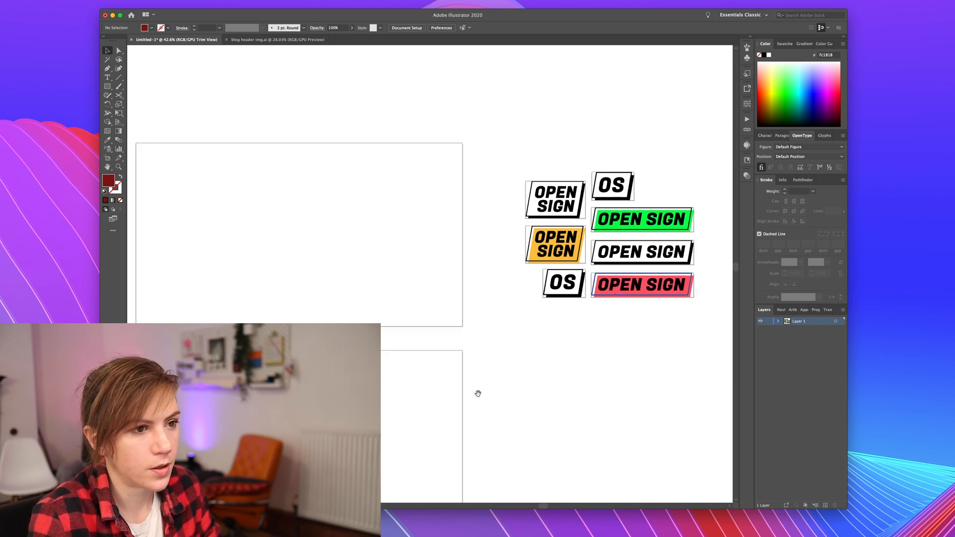
pyautogui.click(530, 204)
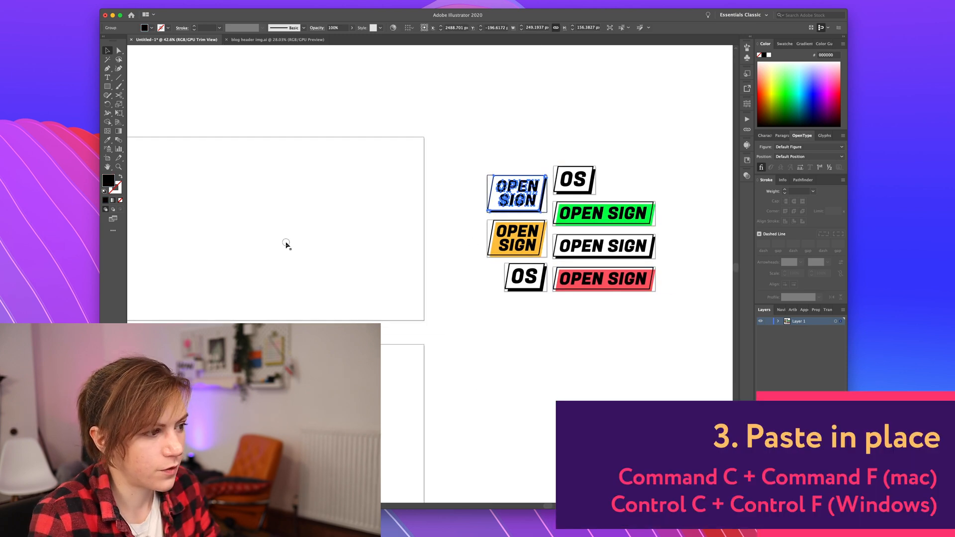
pyautogui.hscroll(-8, 444, 256)
pyautogui.moveTo(443, 256); pyautogui.dragTo(603, 183)
pyautogui.click(505, 120)
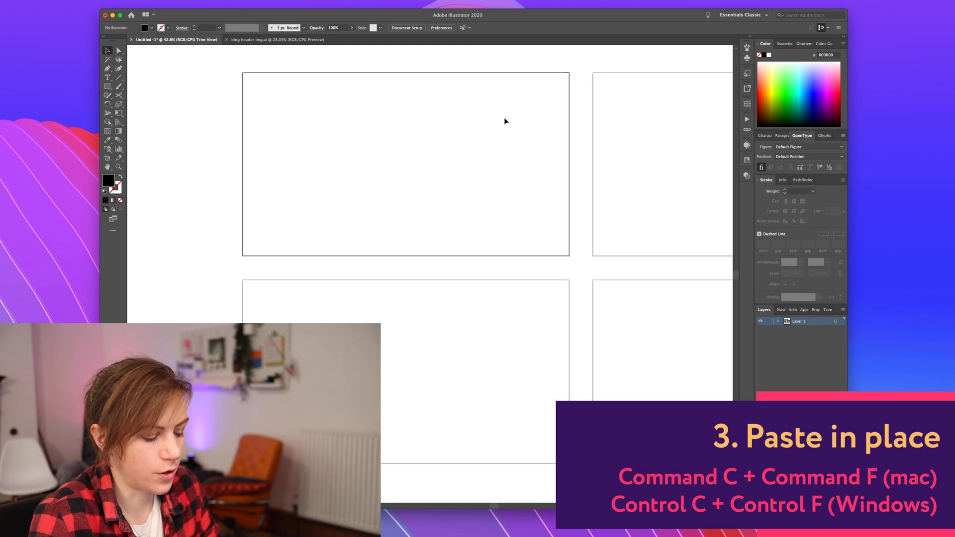
pyautogui.press('super+v')
pyautogui.moveTo(422, 278); pyautogui.dragTo(282, 112)
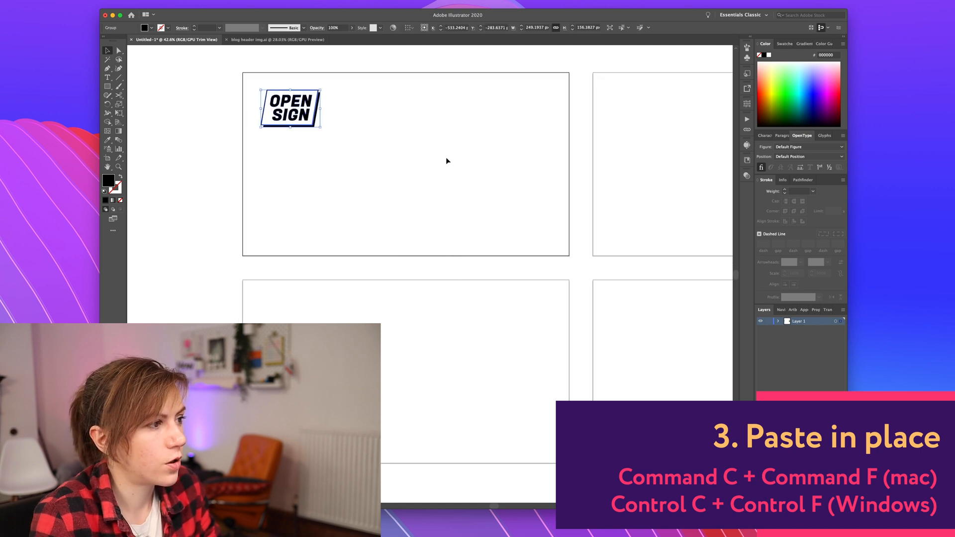
pyautogui.click(350, 132)
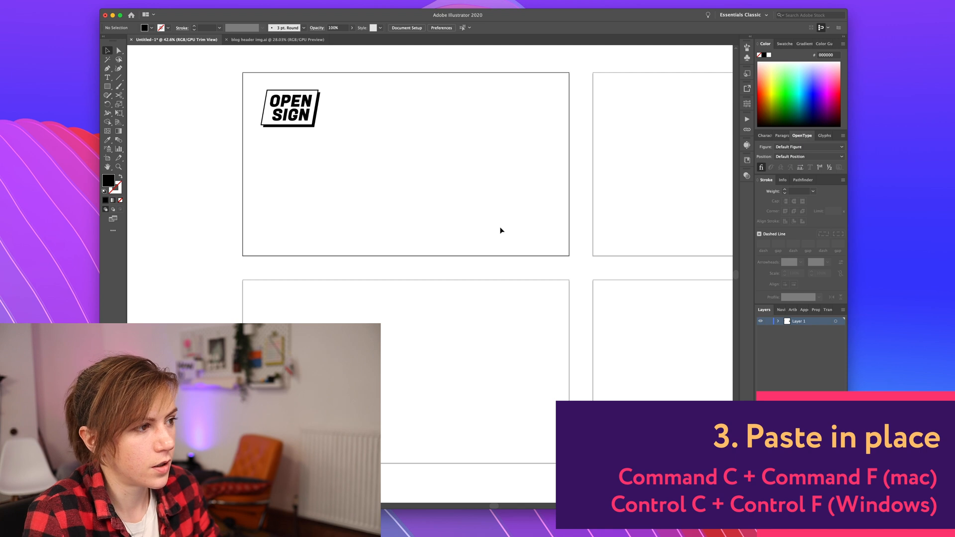
# - Copy the OPEN SIGN logo on the first artboard and paste it in place on the second artboard
pyautogui.hscroll(3, 481, 239)
pyautogui.scroll(1, 480, 239)
pyautogui.click(239, 128)
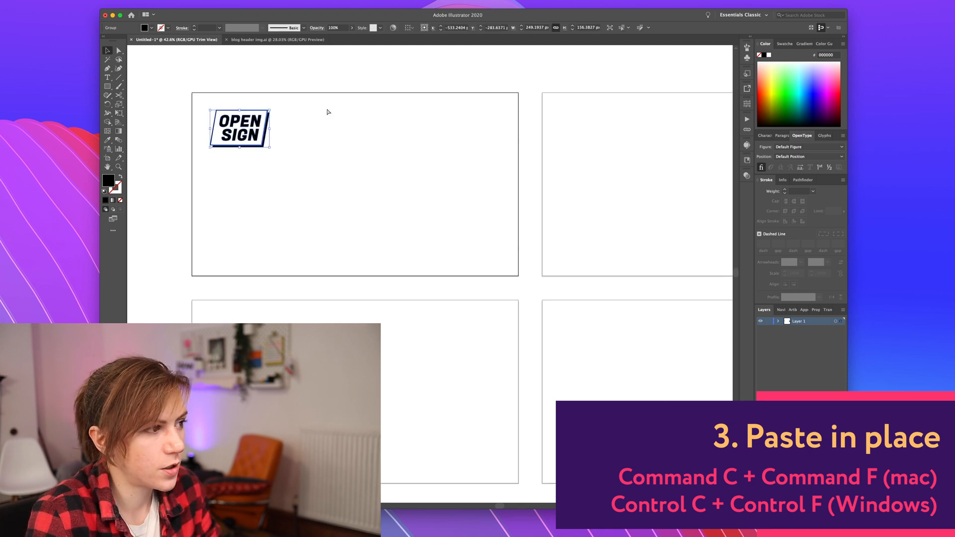
pyautogui.click(613, 223)
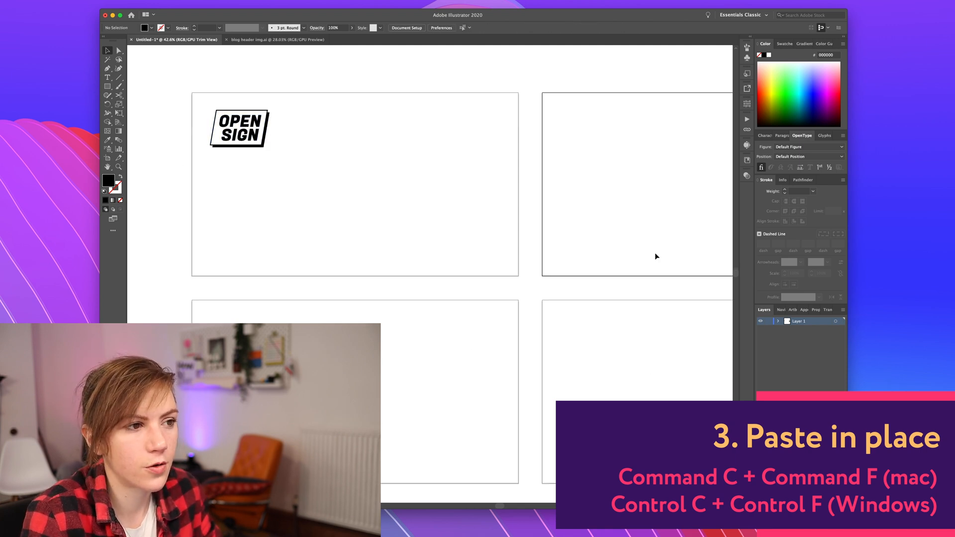
pyautogui.hscroll(3, 568, 175)
pyautogui.hscroll(1, 564, 161)
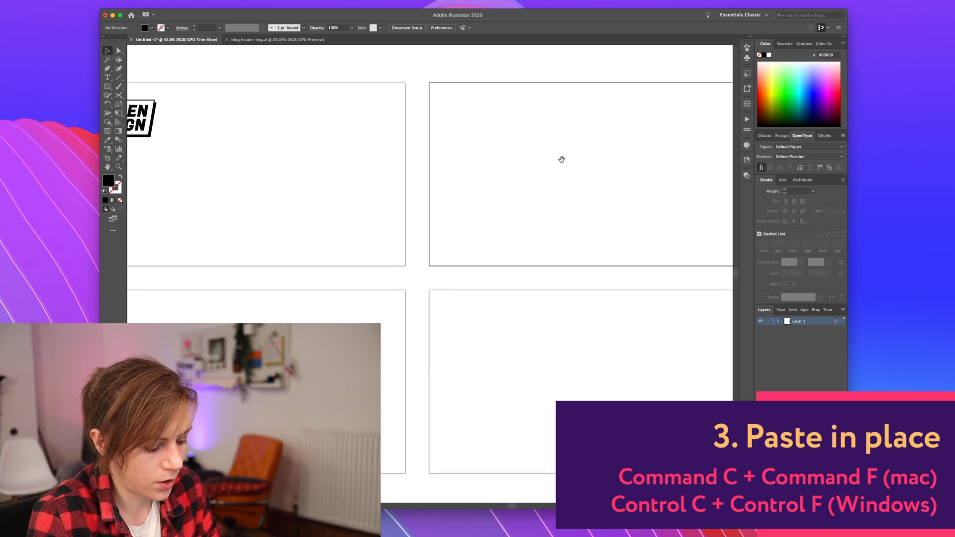
pyautogui.press('super+f')
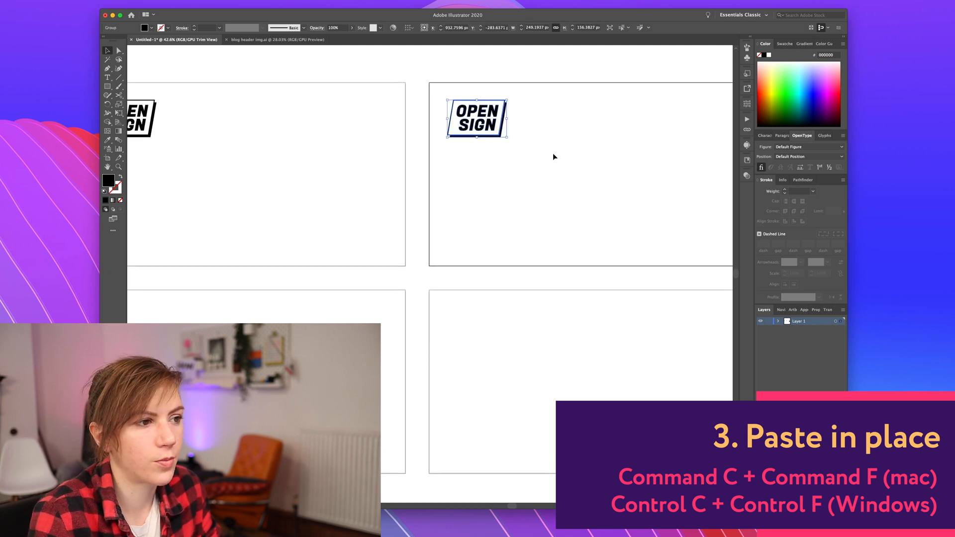
# - Paste the OPEN SIGN logo in place on each of the two lower artboards
pyautogui.click(572, 286)
pyautogui.scroll(-4, 582, 274)
pyautogui.hscroll(-3, 582, 274)
pyautogui.click(418, 272)
pyautogui.press('super+f')
pyautogui.click(627, 297)
pyautogui.press('super+f')
pyautogui.click(421, 230)
pyautogui.scroll(5, 498, 293)
pyautogui.hscroll(2, 478, 293)
pyautogui.scroll(1, 470, 292)
pyautogui.hscroll(-1, 469, 292)
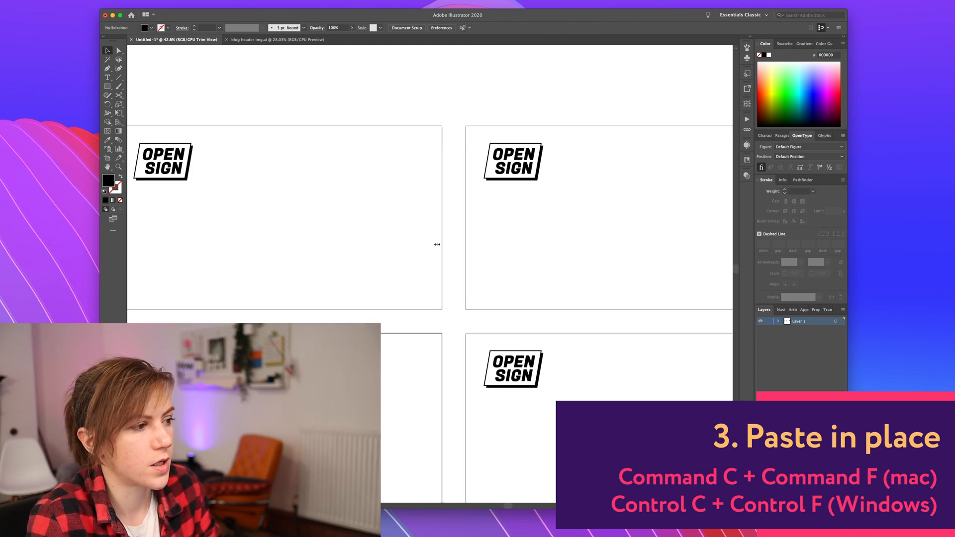
# - Clear the logo copies from the other artboards and draw a black 85 by 85 px square below the first artboard's logo
pyautogui.click(517, 179)
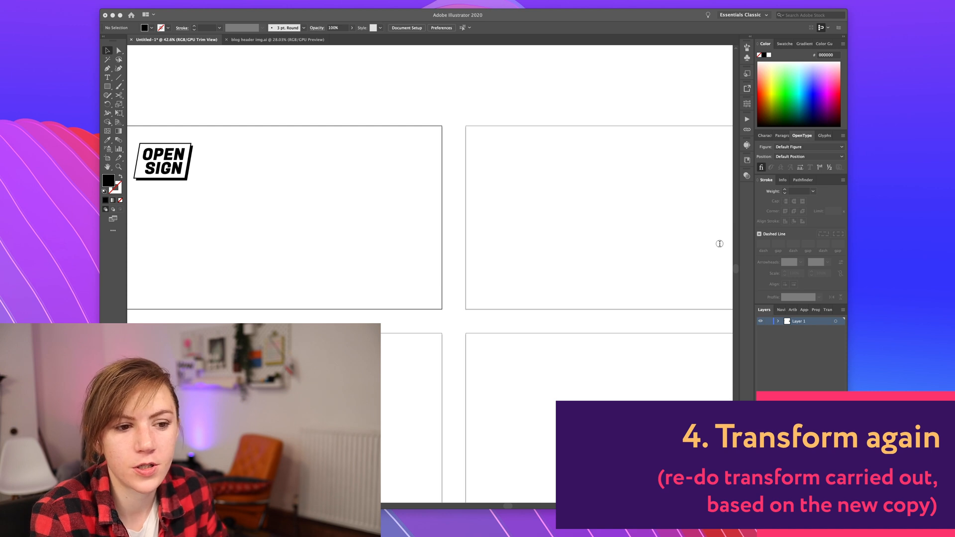
pyautogui.click(196, 224)
pyautogui.click(107, 86)
pyautogui.moveTo(185, 215); pyautogui.dragTo(193, 233)
pyautogui.press('v')
# - Duplicate the black square a short distance to its right, level with the original
pyautogui.click(219, 232)
pyautogui.moveTo(197, 231); pyautogui.dragTo(247, 233)
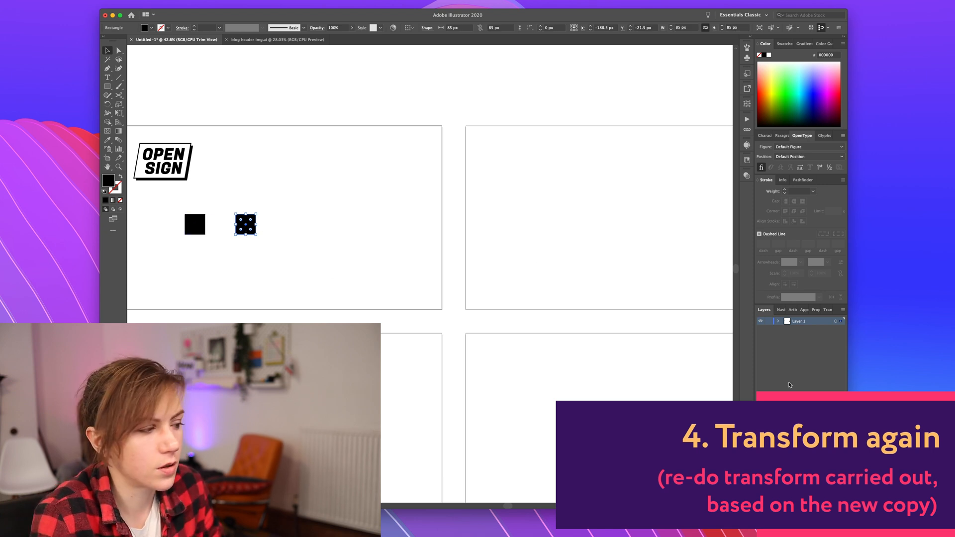
pyautogui.click(327, 246)
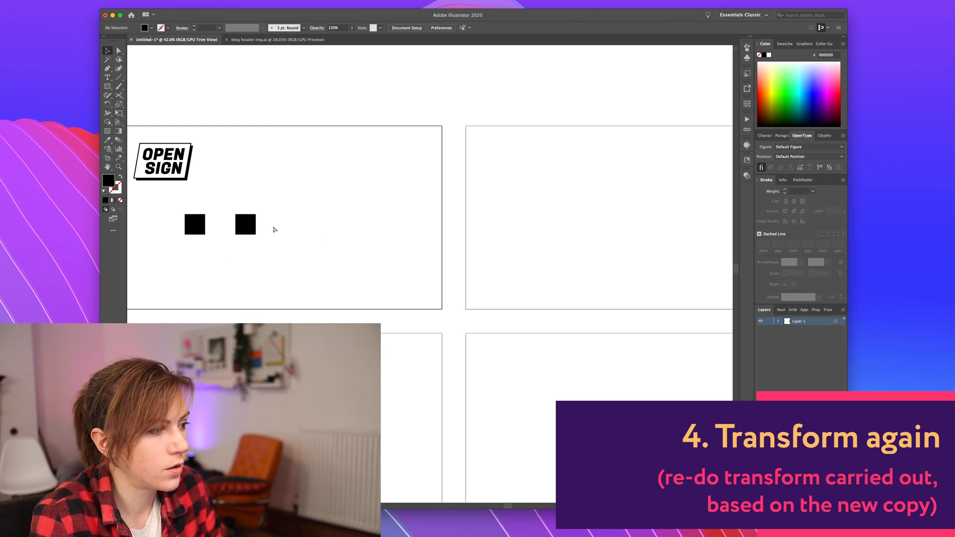
# - Repeat the copy transformation nine times from the duplicated square to build an evenly spaced row
pyautogui.click(251, 232)
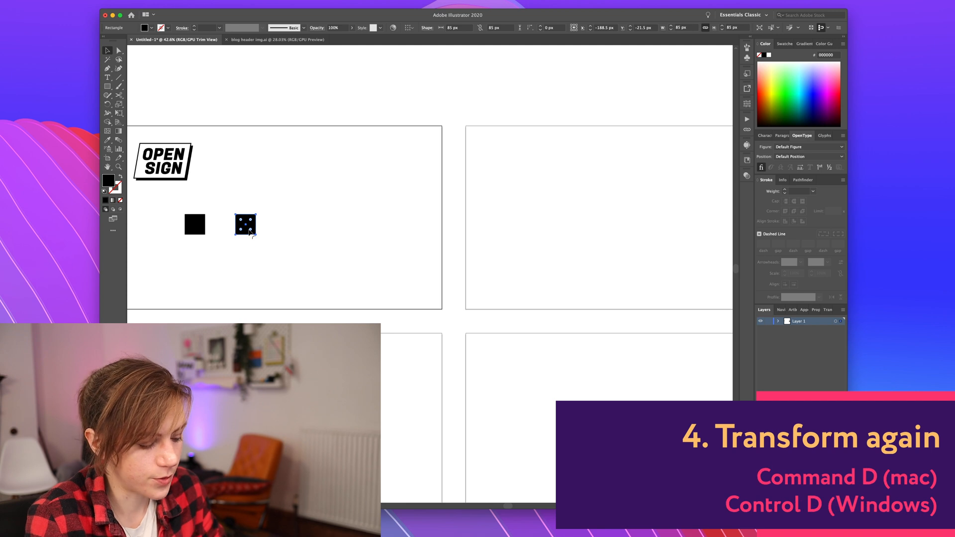
pyautogui.press('super+d')
pyautogui.press('super+d')
pyautogui.press('super+d')
pyautogui.press('super+d')
pyautogui.press('super+d')
pyautogui.press('super+d')
pyautogui.press('super+d')
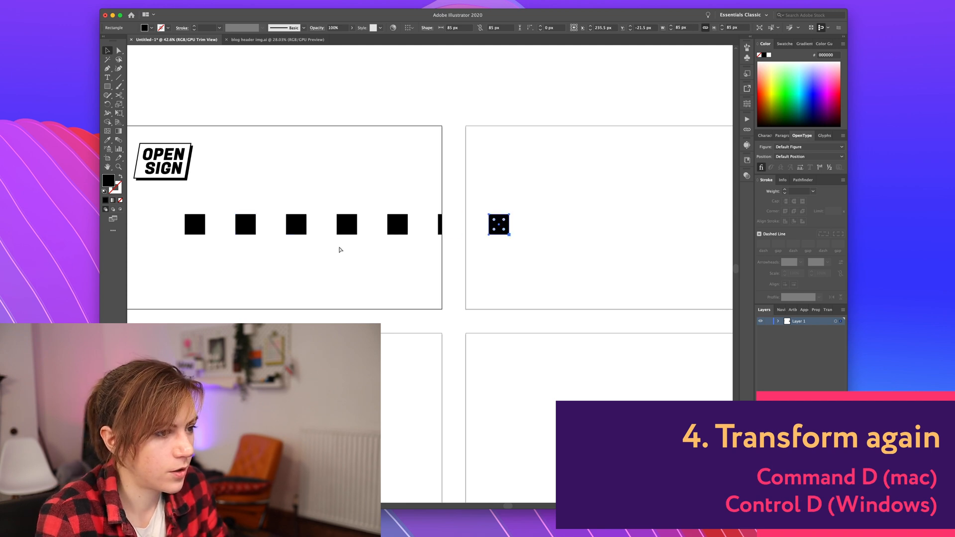
pyautogui.press('super+d')
pyautogui.press('super+d')
pyautogui.click(588, 254)
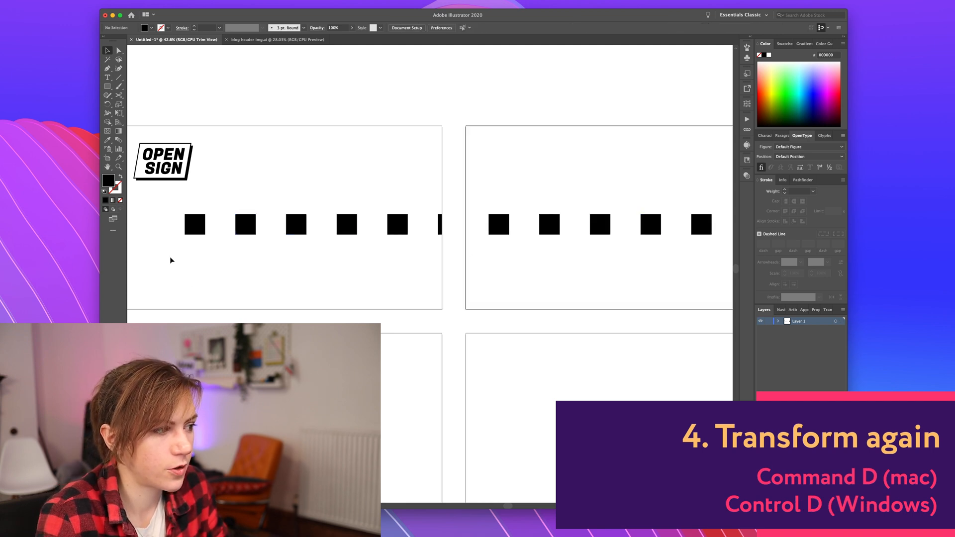
# - Undo the row of repeated square copies until only the original black square remains below the logo
pyautogui.press('super+z')
pyautogui.press('super+z')
pyautogui.press('super+z')
pyautogui.press('super+z')
pyautogui.press('super+z')
pyautogui.press('super+z')
pyautogui.press('super+z')
pyautogui.press('super+z')
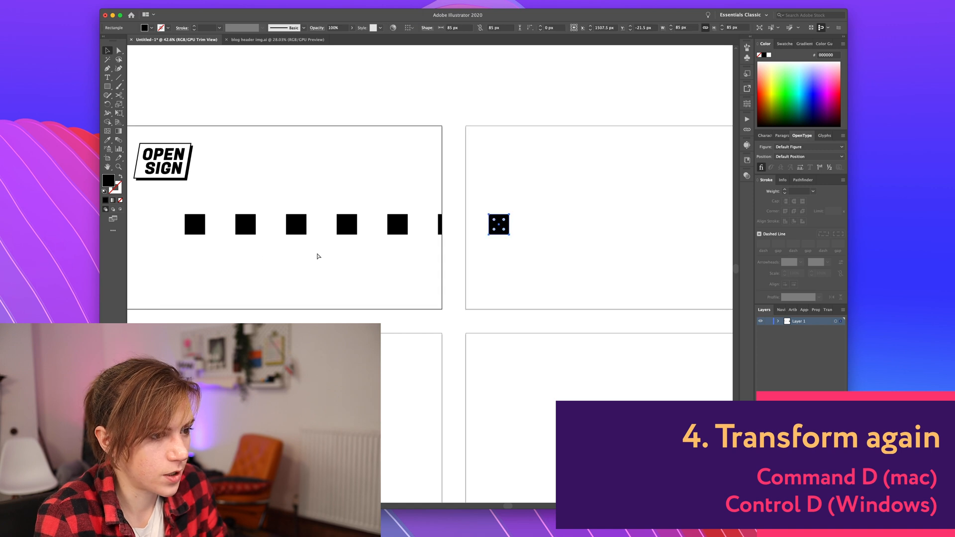
pyautogui.press('super+z')
pyautogui.press('super+z')
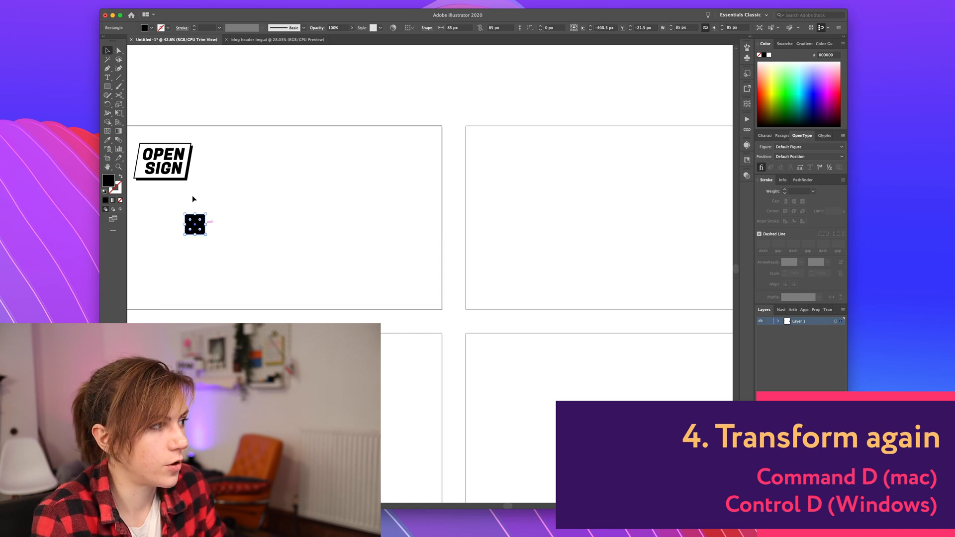
# - Draw a black circle about 92 px wide to the right of the square and duplicate it directly below itself
pyautogui.moveTo(111, 87); pyautogui.dragTo(144, 104)
pyautogui.moveTo(296, 174); pyautogui.dragTo(318, 197)
pyautogui.press('v')
pyautogui.click(305, 188)
pyautogui.moveTo(305, 188); pyautogui.dragTo(305, 257)
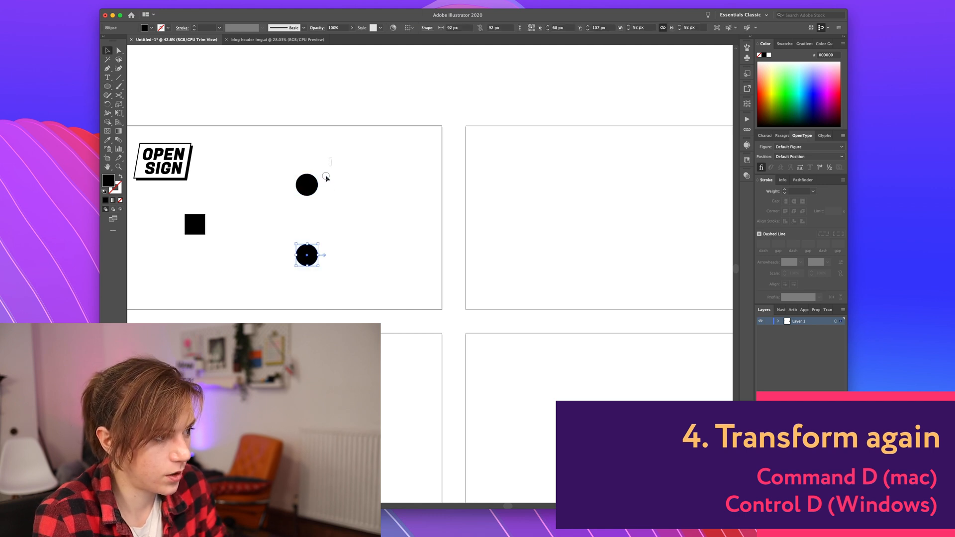
# - Group the two black circles and make a copy of the group rotated by 30° about its centre
pyautogui.keyDown('shift'); pyautogui.click(317, 181); pyautogui.keyUp('shift')
pyautogui.press('super+g')
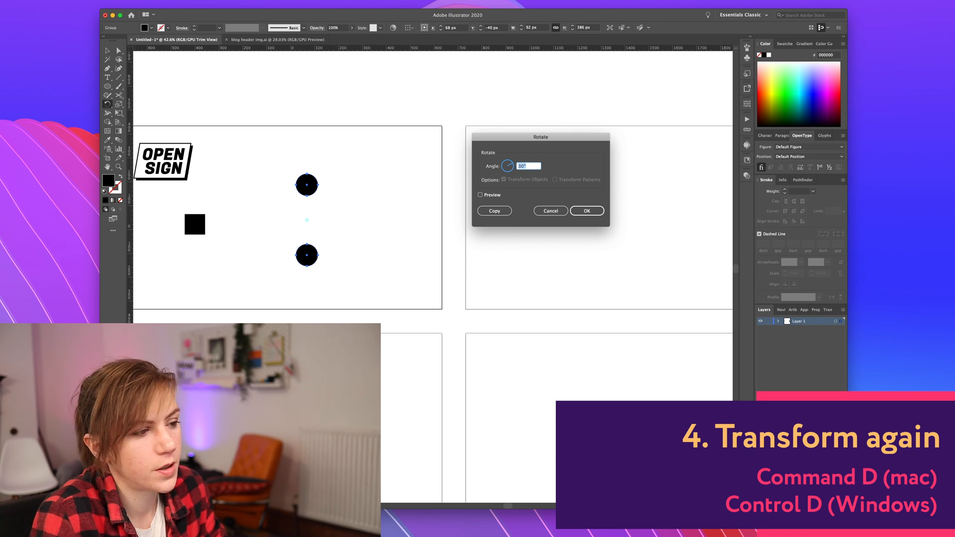
pyautogui.click(495, 211)
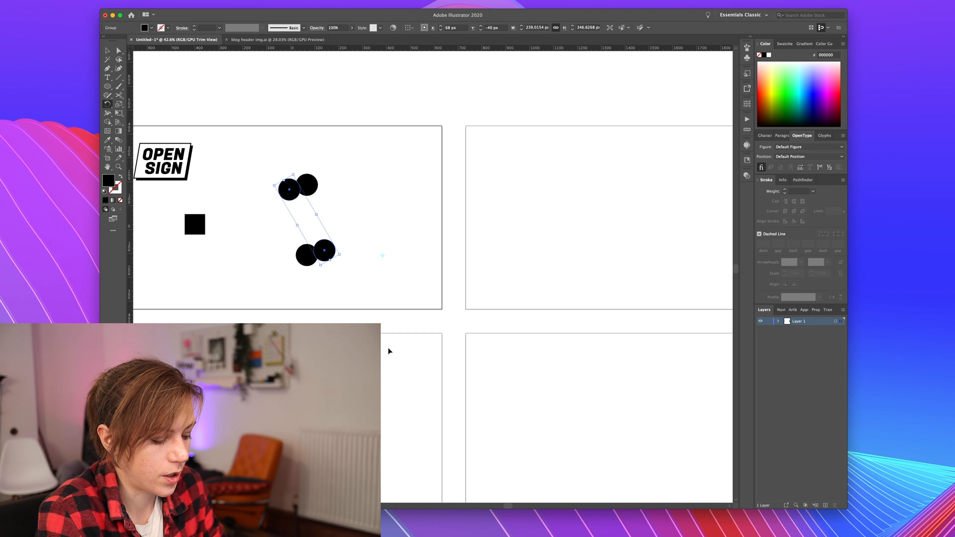
# - Repeat the rotated copy four times with Transform Again to complete a ring of circles
pyautogui.press('super+d')
pyautogui.press('super+d')
pyautogui.press('super+d')
pyautogui.press('super+d')
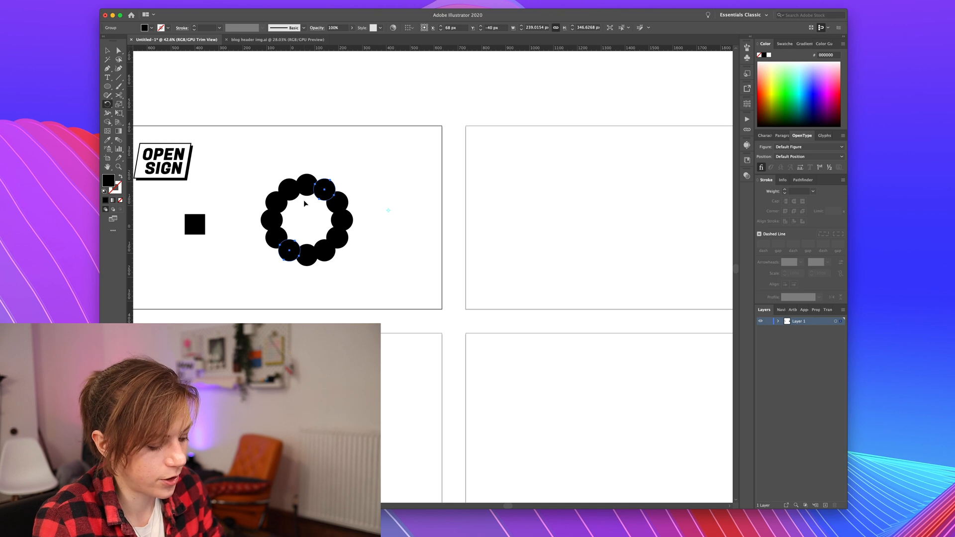
# - Delete the ring of circles and the black square, leaving only the OPEN SIGN logo on the first artboard
pyautogui.press('v')
pyautogui.click(357, 125)
pyautogui.moveTo(373, 182); pyautogui.dragTo(428, 162)
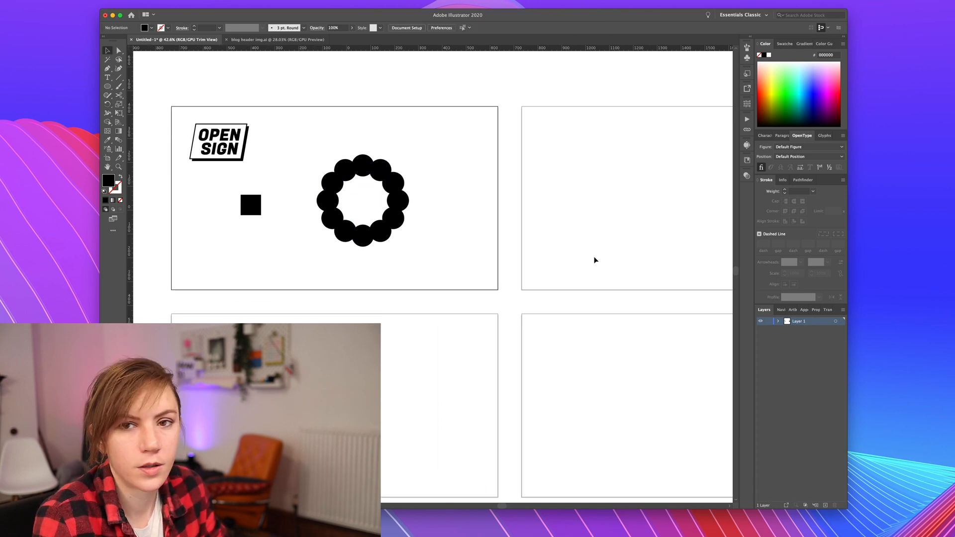
pyautogui.moveTo(421, 266); pyautogui.dragTo(312, 148)
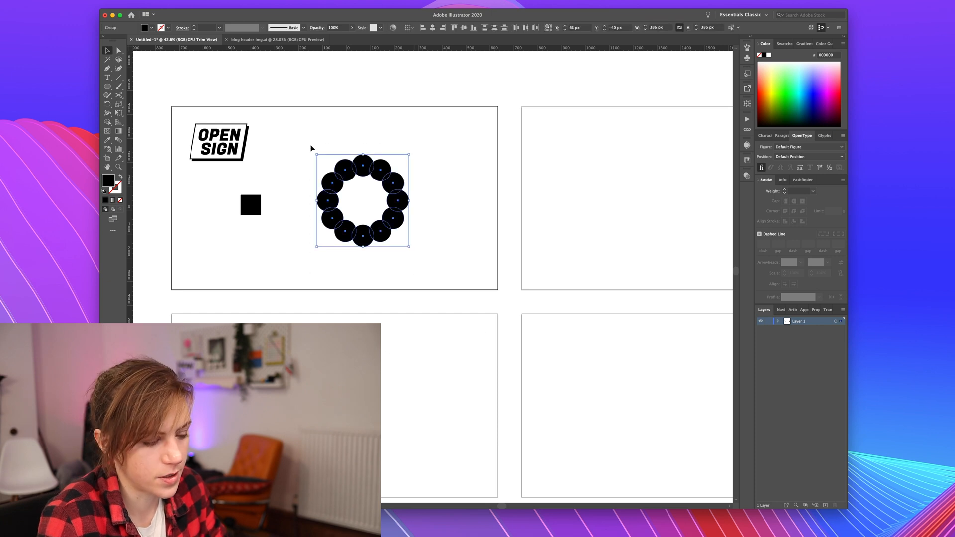
pyautogui.press('Delete')
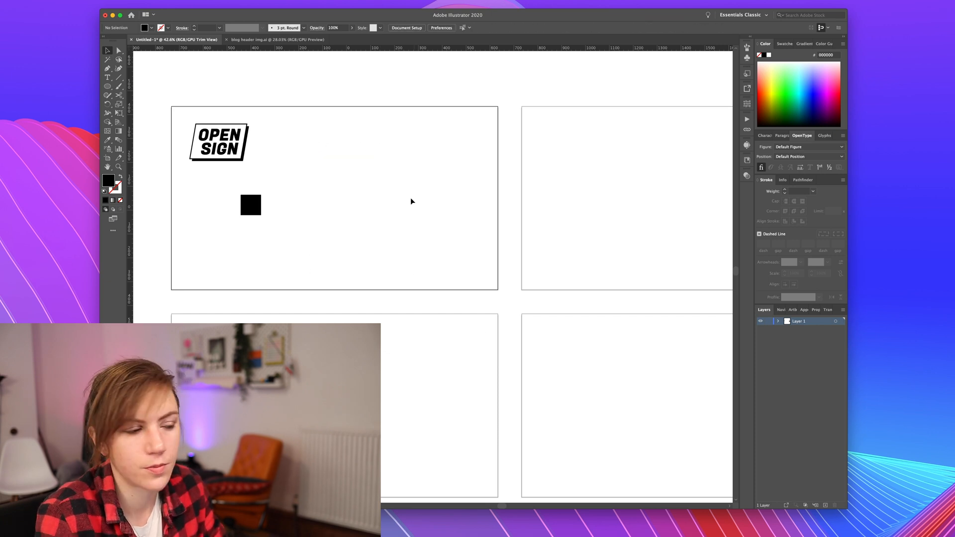
pyautogui.click(256, 212)
pyautogui.press('Delete')
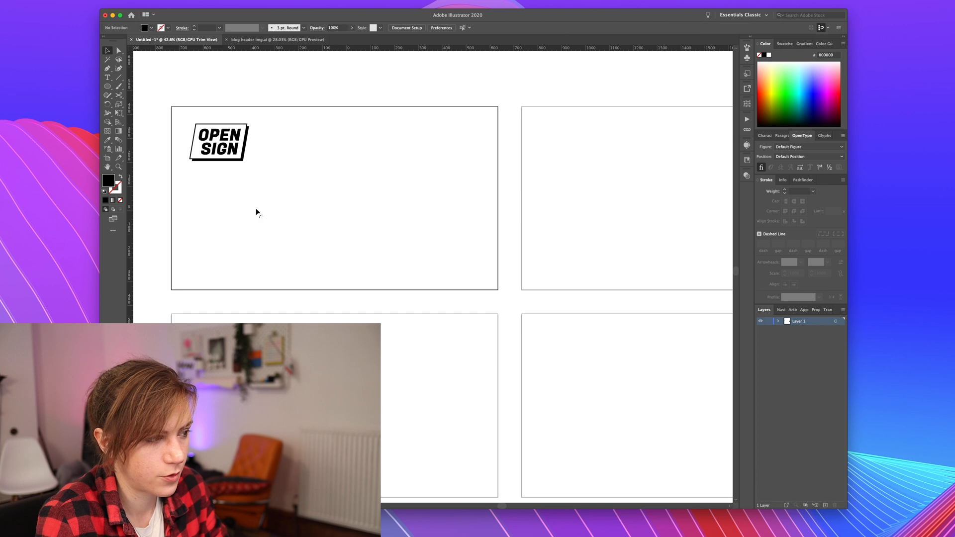
pyautogui.click(877, 271)
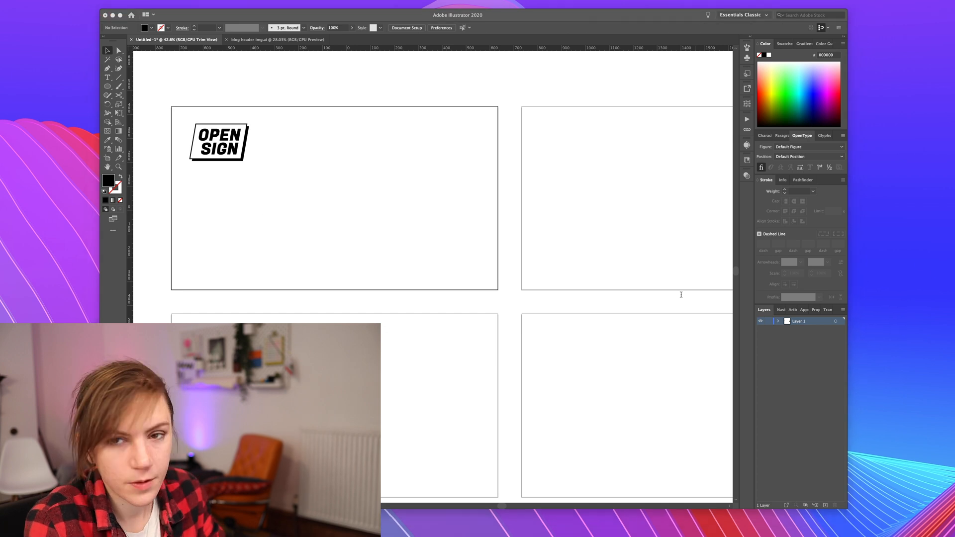
pyautogui.click(474, 218)
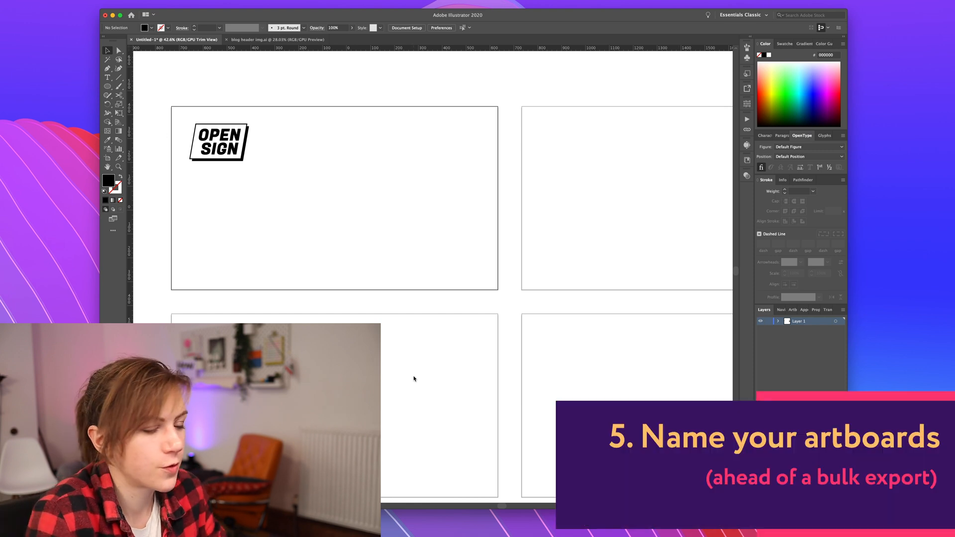
# - Name the first artboard "Logo 1" and rename Artboard 6 among the small logo artboards as "plain"
pyautogui.click(794, 310)
pyautogui.click(610, 247)
pyautogui.moveTo(665, 236); pyautogui.dragTo(312, 314)
pyautogui.scroll(3, 509, 348)
pyautogui.scroll(1, 508, 348)
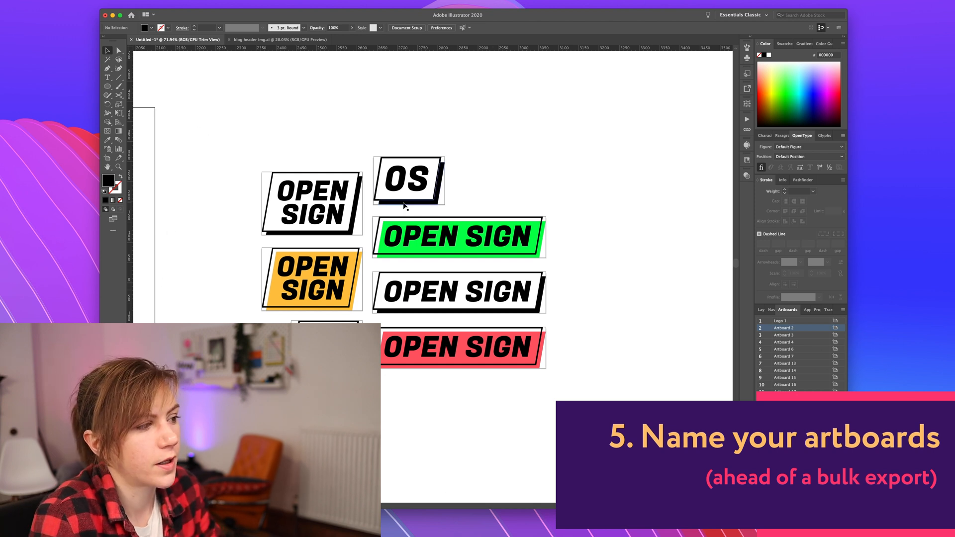
pyautogui.click(782, 356)
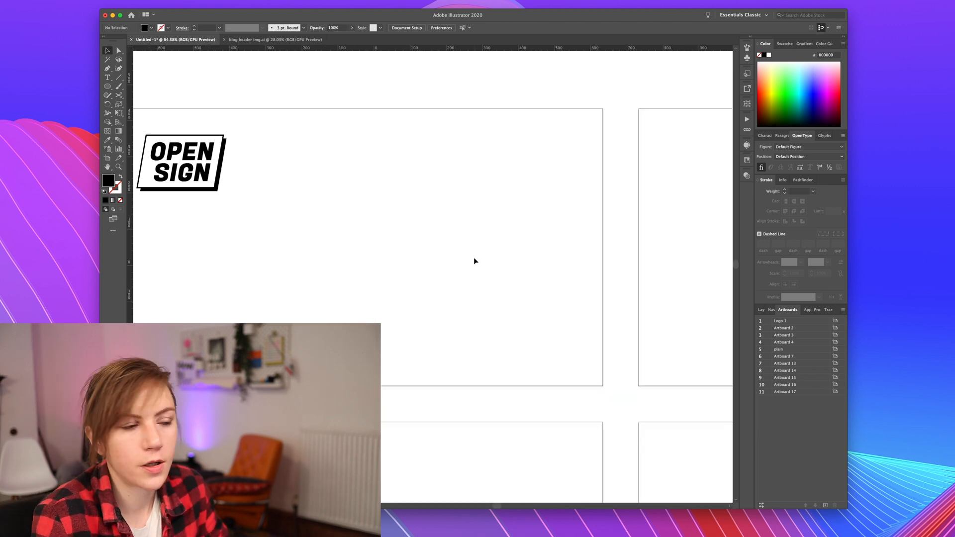
# - Add a new layer above Layer 1 and name it GUIDES
pyautogui.click(378, 241)
pyautogui.hscroll(-5, 348, 255)
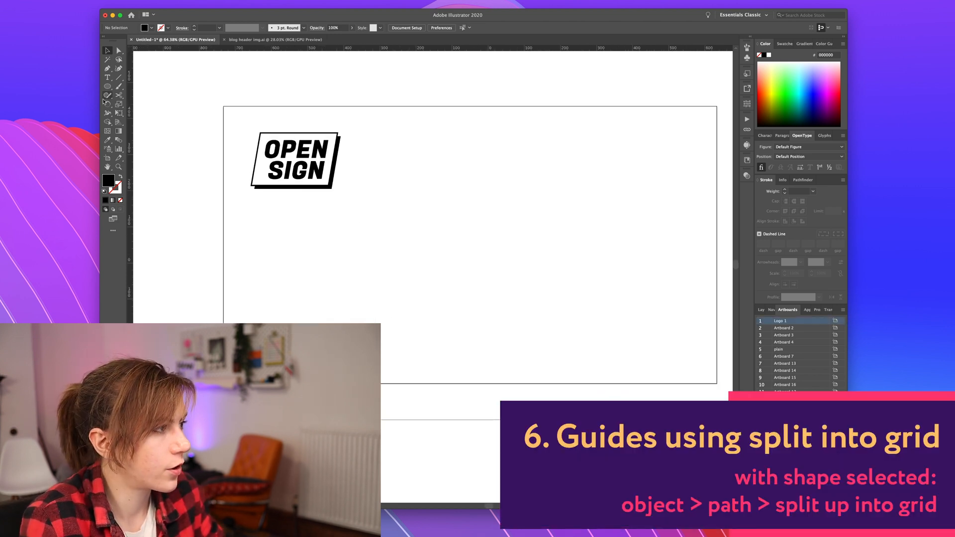
pyautogui.moveTo(107, 86); pyautogui.dragTo(127, 87)
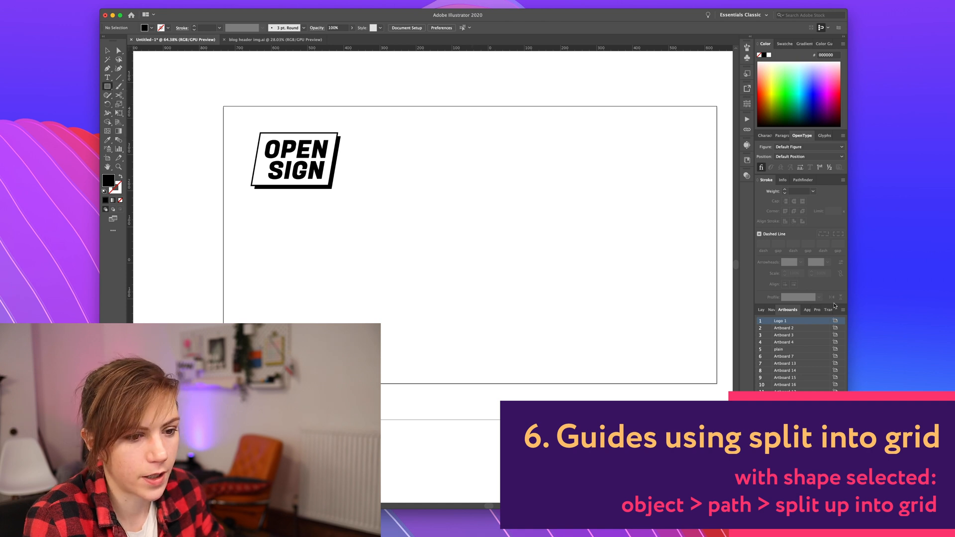
pyautogui.click(763, 310)
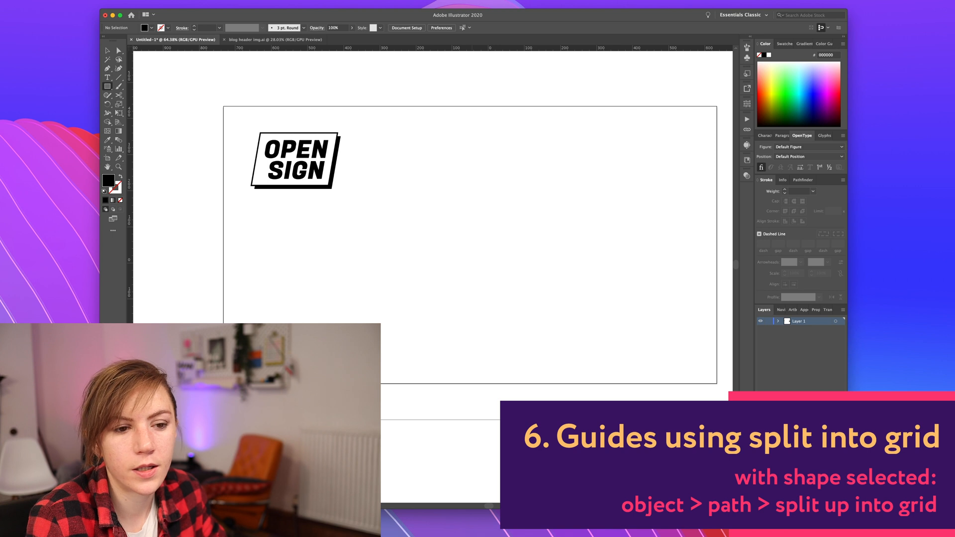
pyautogui.click(832, 503)
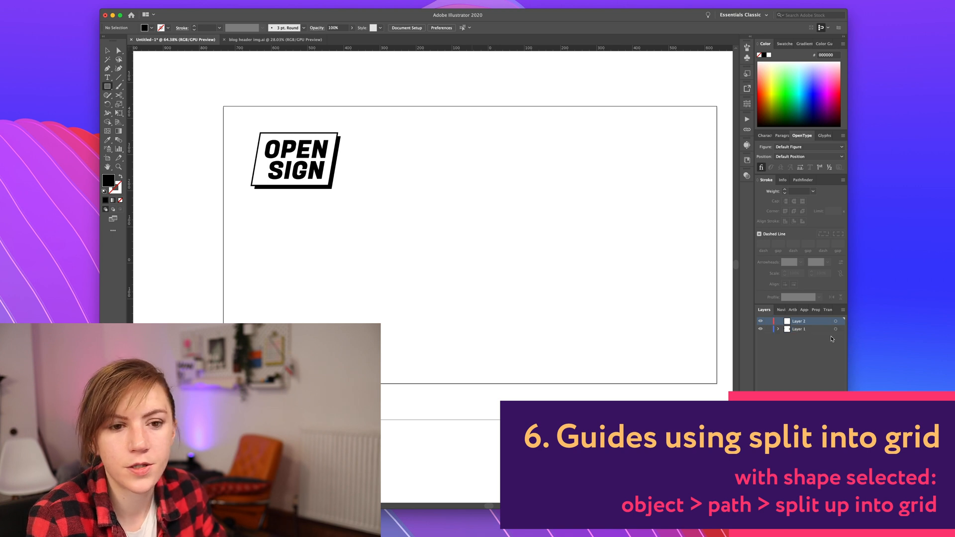
pyautogui.doubleClick(799, 323)
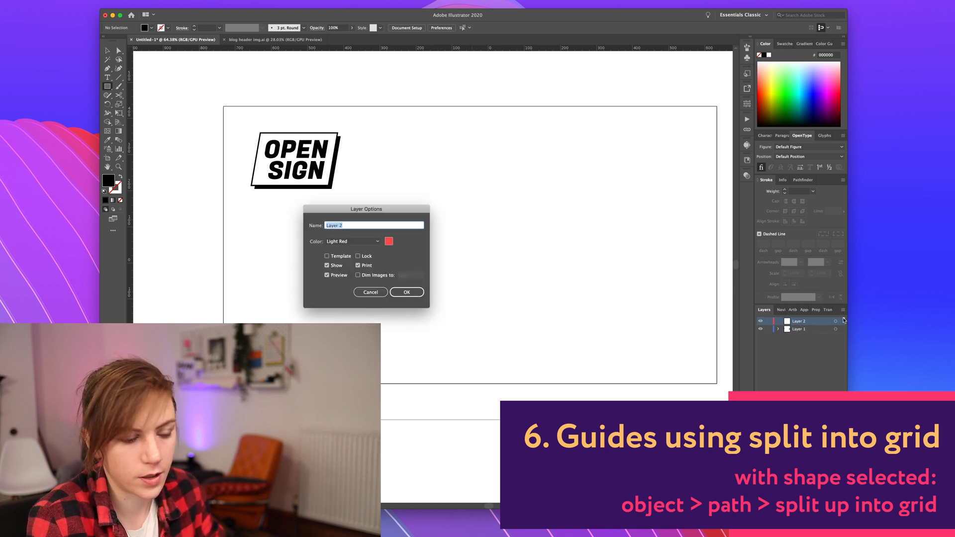
pyautogui.write('GUIDES')
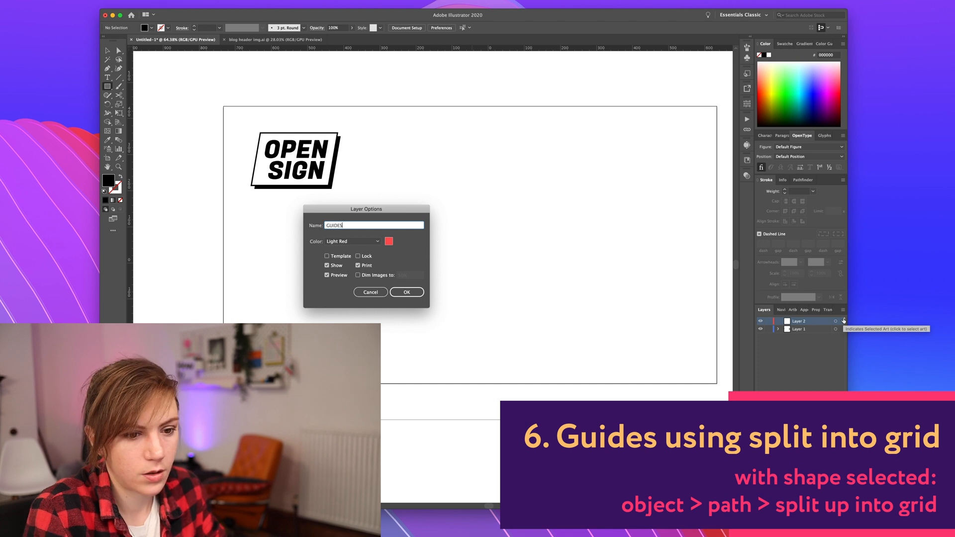
pyautogui.press('Return')
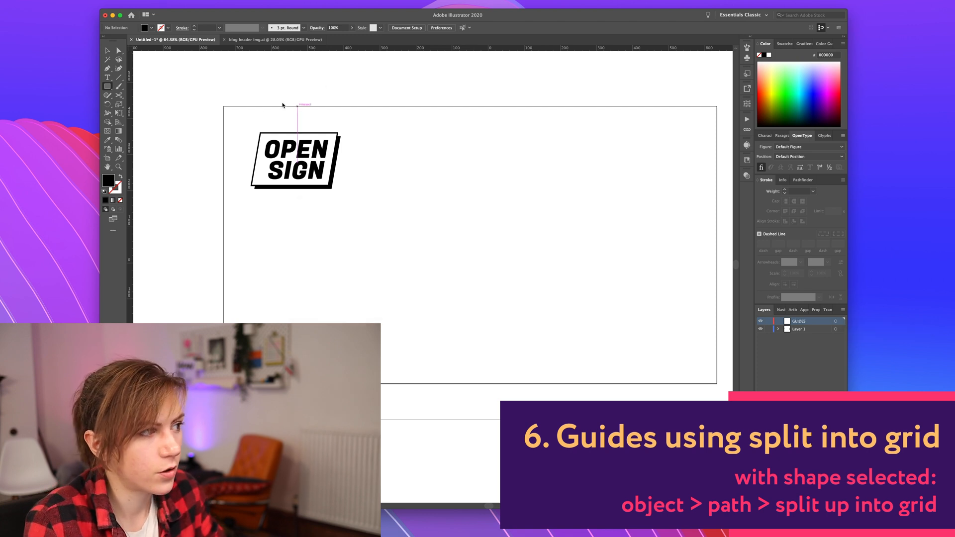
# - Cover the first artboard with a blue 1366 by 768 px rectangle and open Split Into Grid for it with the preview on
pyautogui.moveTo(222, 106); pyautogui.dragTo(717, 385)
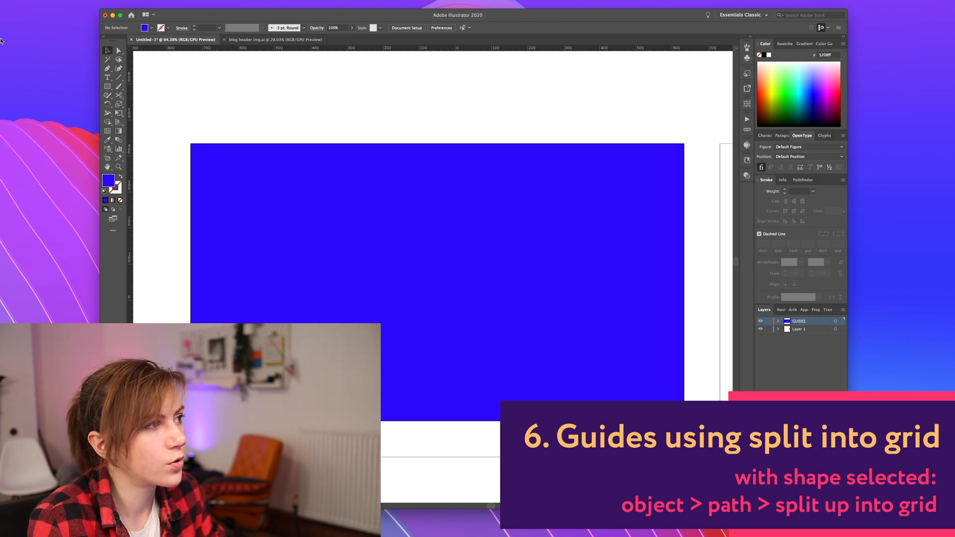
pyautogui.click(318, 292)
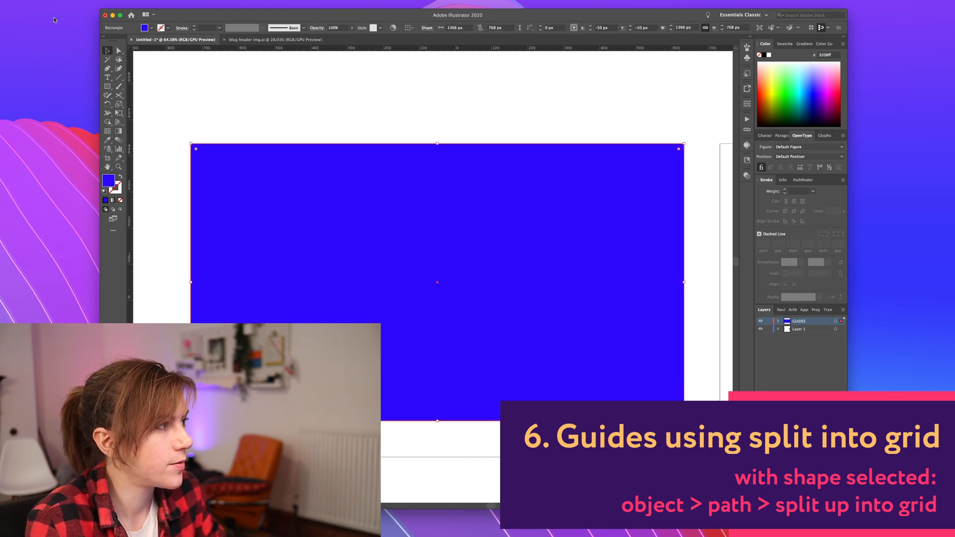
pyautogui.click(93, 4)
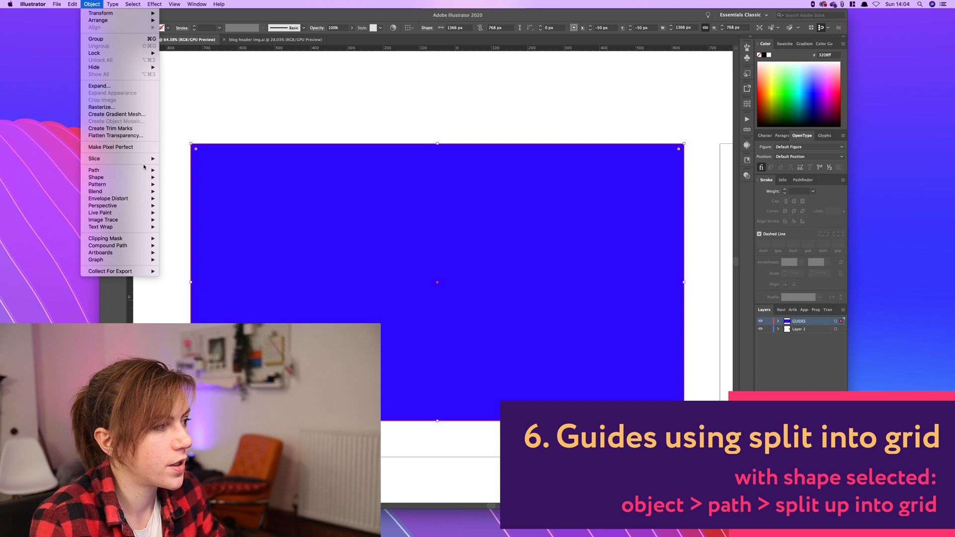
pyautogui.moveTo(125, 170)
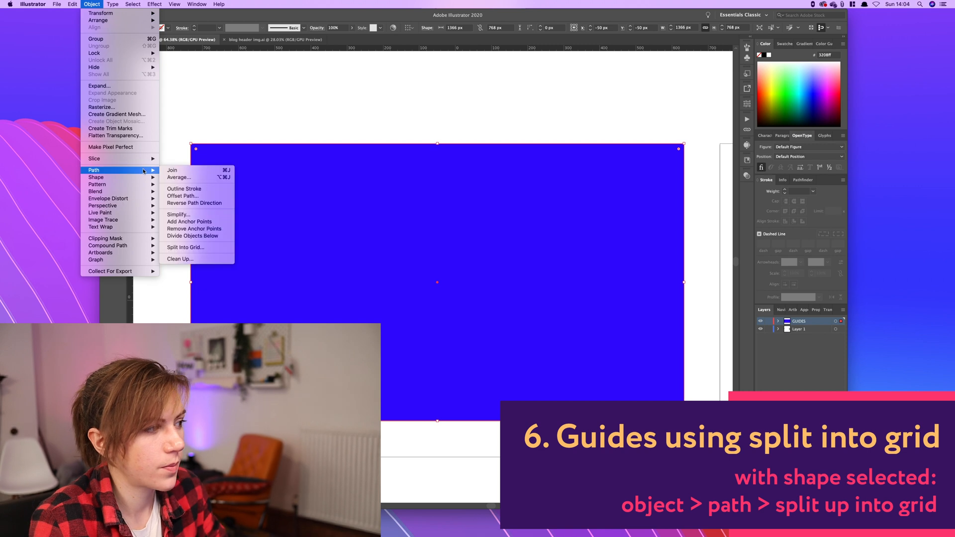
pyautogui.click(185, 248)
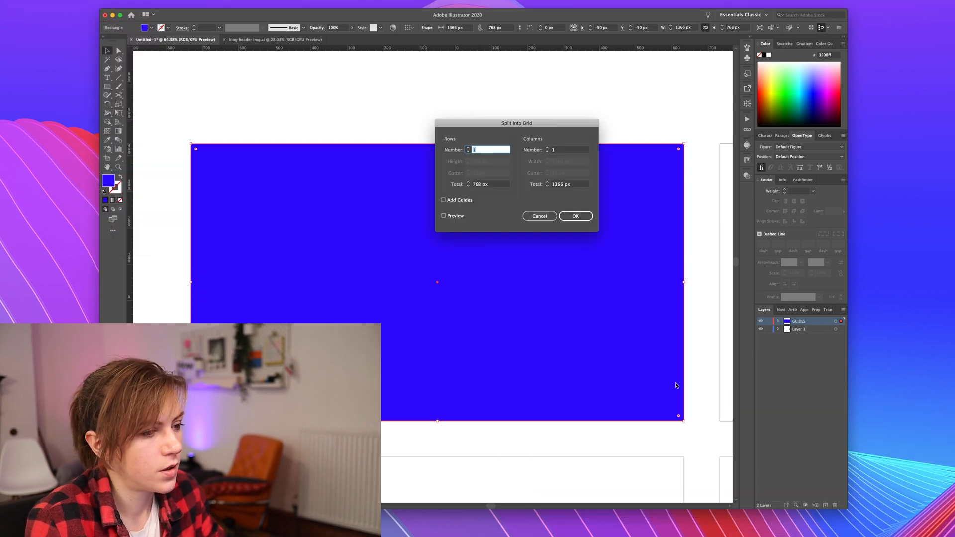
pyautogui.moveTo(520, 124); pyautogui.dragTo(579, 93)
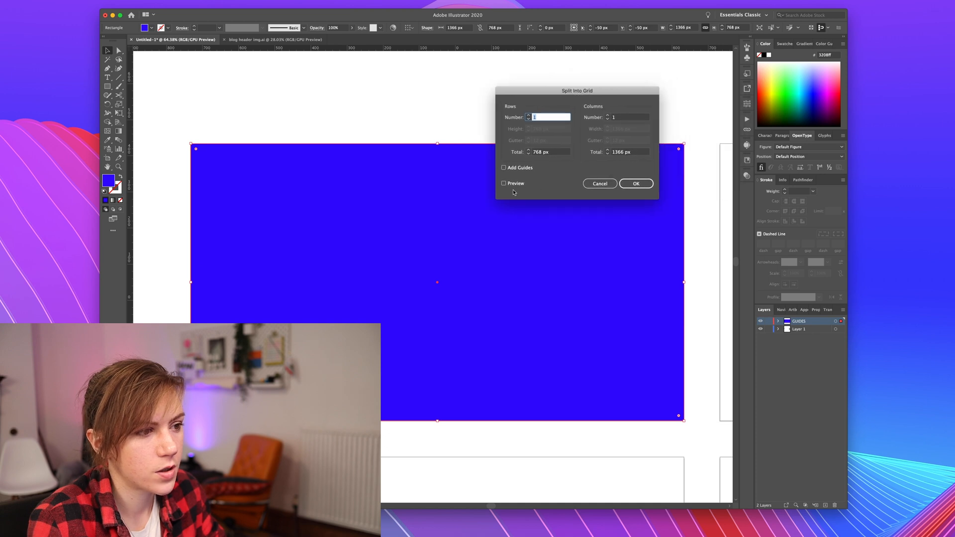
pyautogui.click(504, 183)
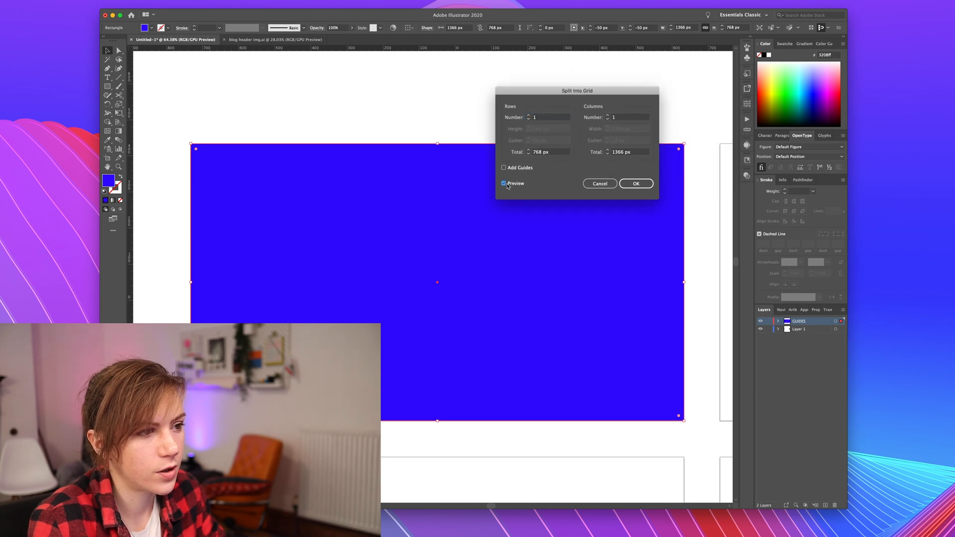
# - Set the grid split to 12 columns
pyautogui.click(608, 116)
pyautogui.click(608, 116)
pyautogui.click(608, 116)
pyautogui.click(607, 116)
pyautogui.click(607, 115)
pyautogui.click(607, 116)
pyautogui.click(608, 116)
pyautogui.click(608, 116)
pyautogui.click(608, 116)
pyautogui.click(608, 116)
pyautogui.click(608, 116)
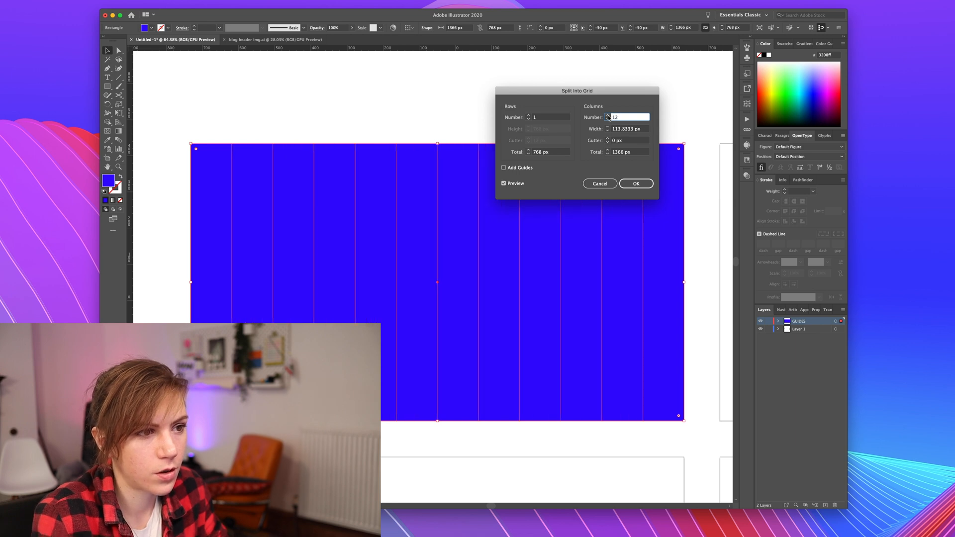
# - Set the column gutter to 20 px and apply the grid split with Add Guides off
pyautogui.click(612, 140)
pyautogui.write('3')
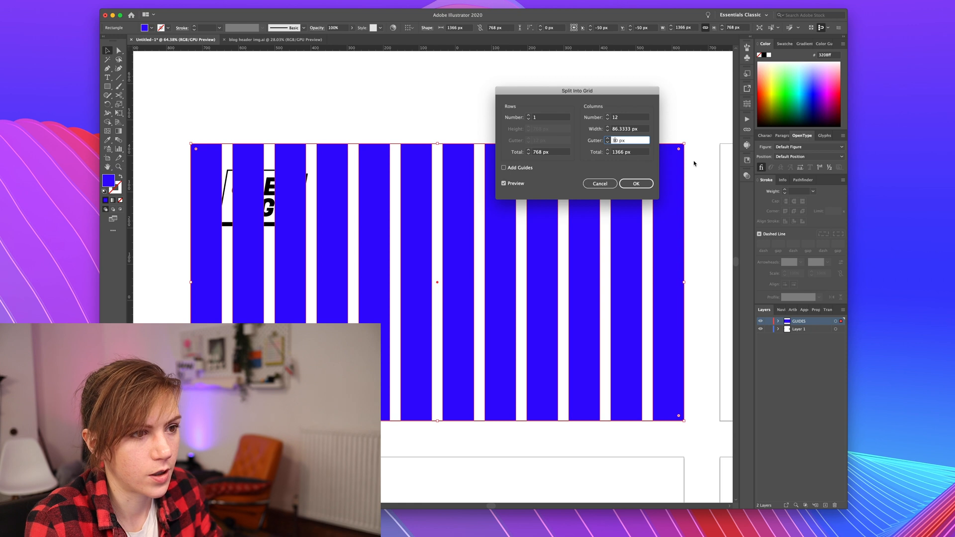
pyautogui.hotkey('shift', 'Down')
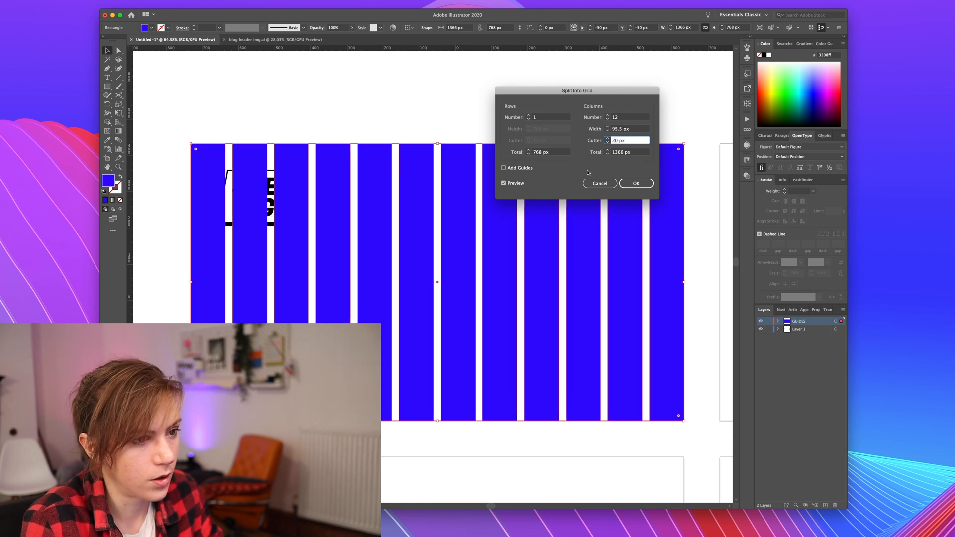
pyautogui.moveTo(580, 92); pyautogui.dragTo(638, 63)
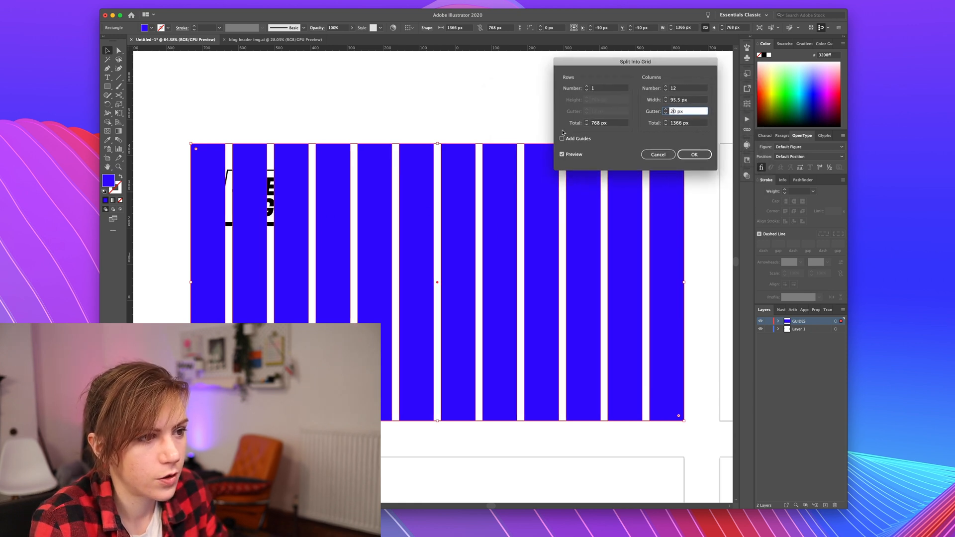
pyautogui.click(563, 138)
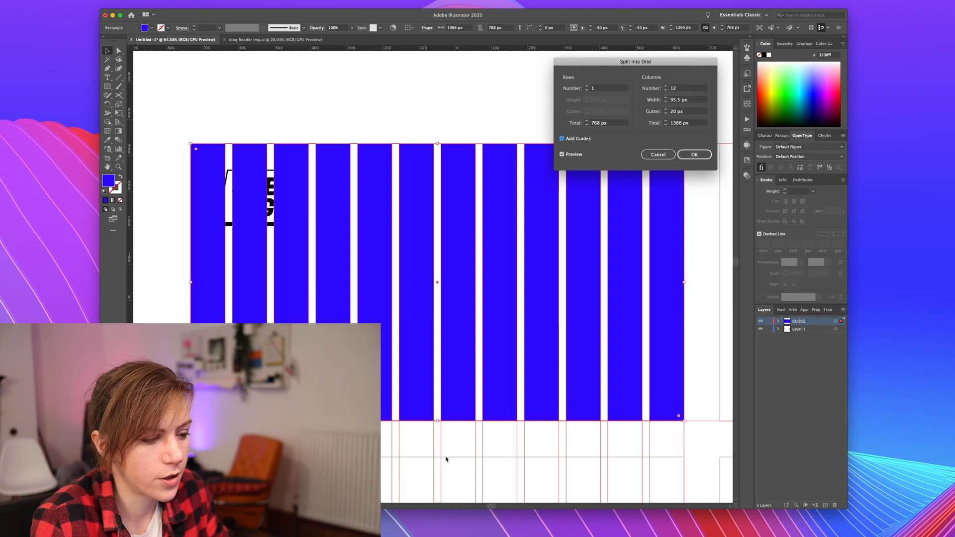
pyautogui.click(563, 140)
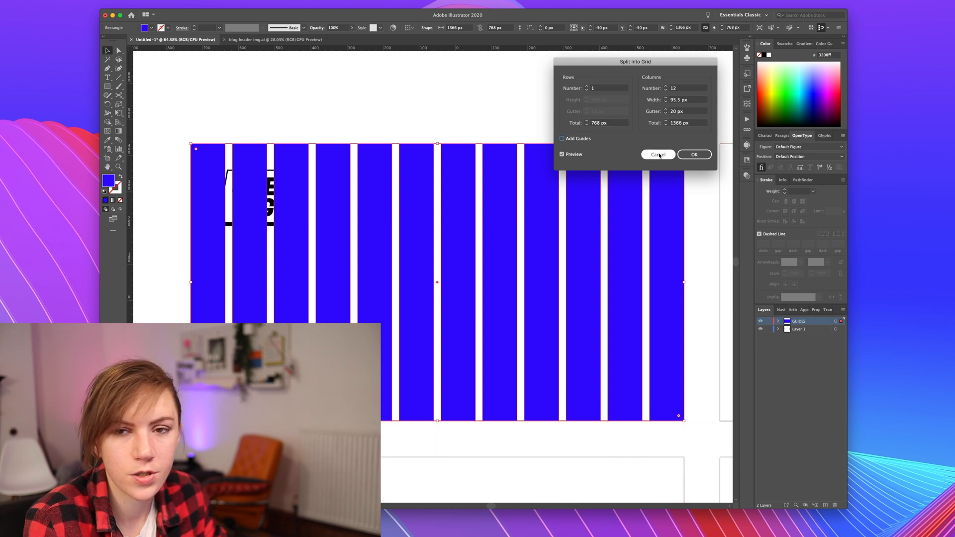
pyautogui.click(691, 156)
# - Stretch the twelve blue columns downward past the artboard's lower edge to a height of about 1179 px
pyautogui.scroll(-5, 439, 436)
pyautogui.moveTo(433, 285); pyautogui.dragTo(433, 433)
pyautogui.scroll(3, 664, 254)
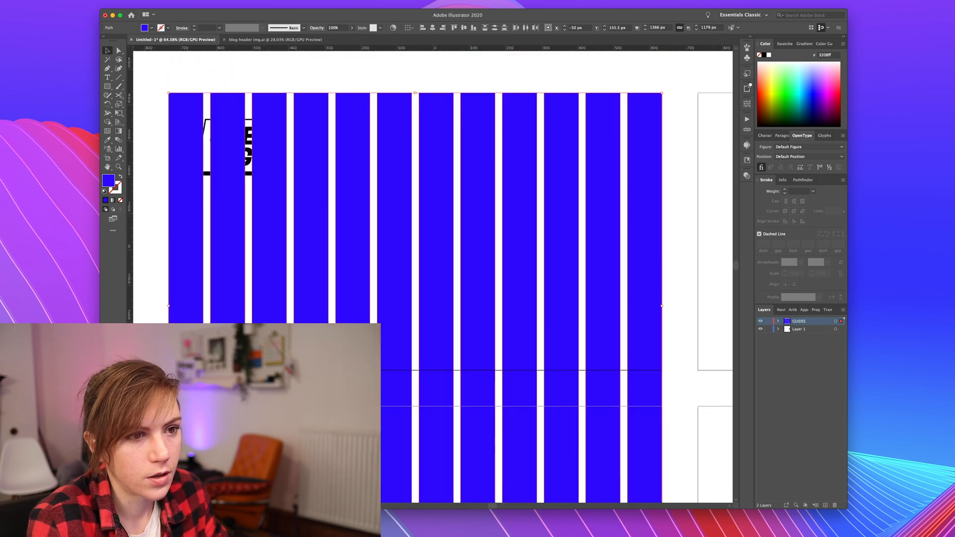
# - Set the twelve blue columns' opacity to 19% and lock the GUIDES layer
pyautogui.click(702, 141)
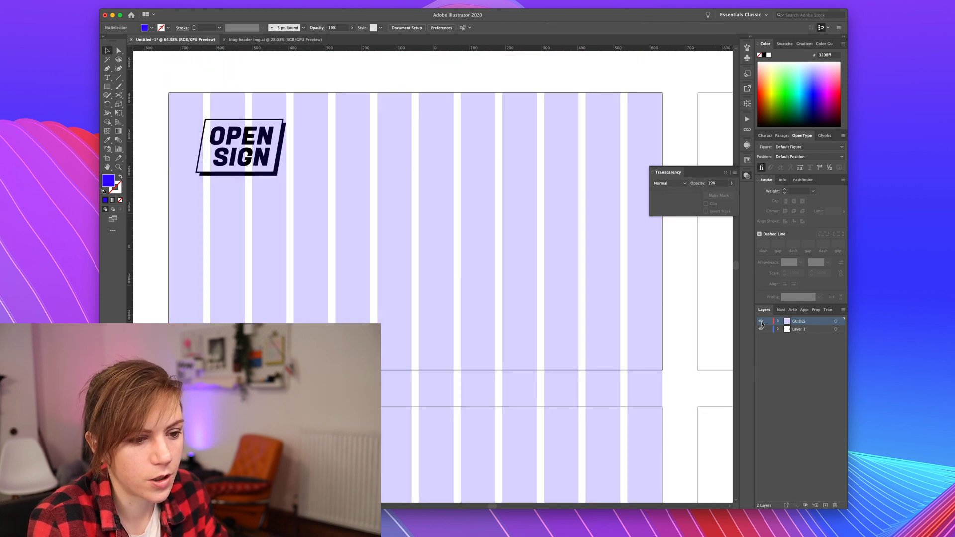
pyautogui.click(760, 322)
pyautogui.click(769, 322)
pyautogui.click(761, 321)
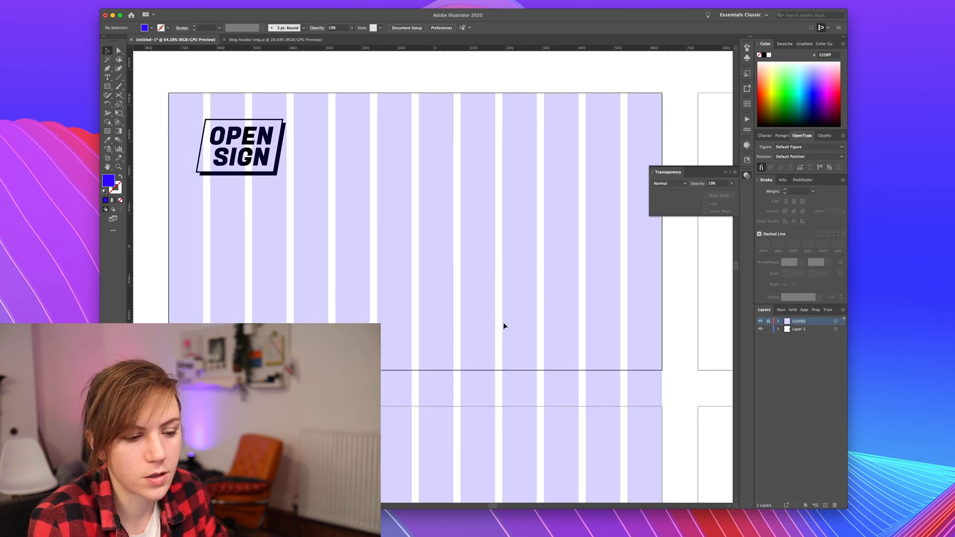
# - Toggle the GUIDES layer's visibility off and on to compare the artboard with and without the column grid
pyautogui.click(760, 322)
pyautogui.click(761, 322)
pyautogui.click(761, 322)
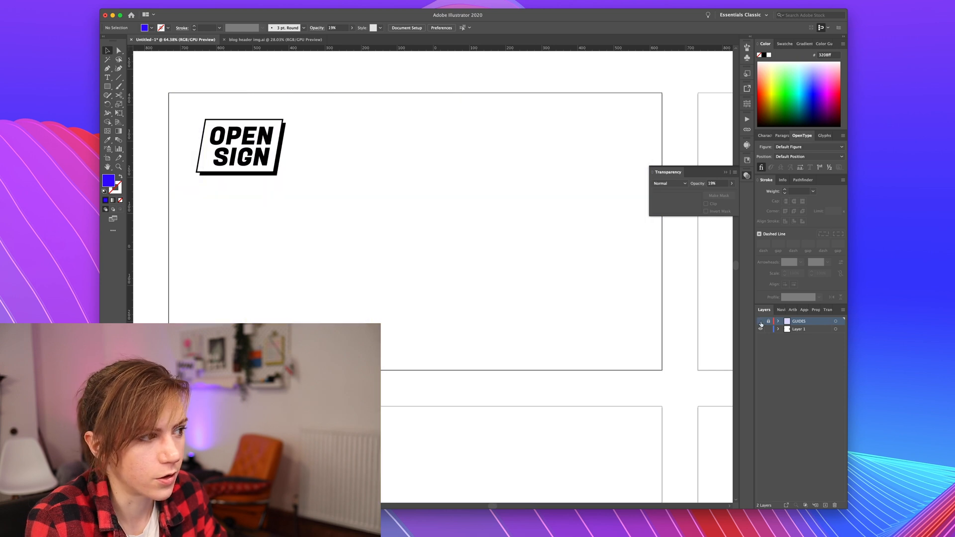
pyautogui.click(761, 322)
pyautogui.click(761, 322)
pyautogui.click(761, 323)
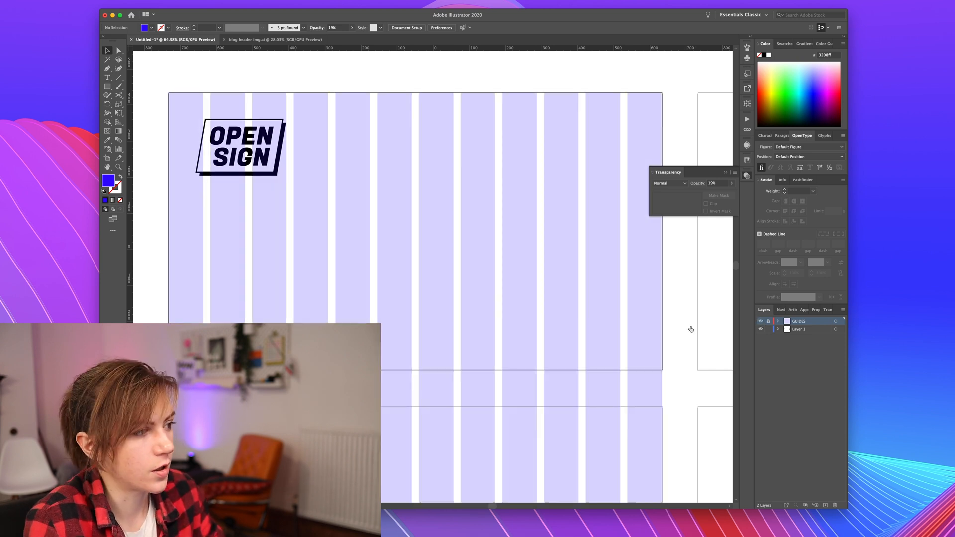
# - Draw a blue square about 338 px wide and a green circle about 270 px wide on the neighbouring artboard in Layer 1
pyautogui.click(896, 326)
pyautogui.click(402, 348)
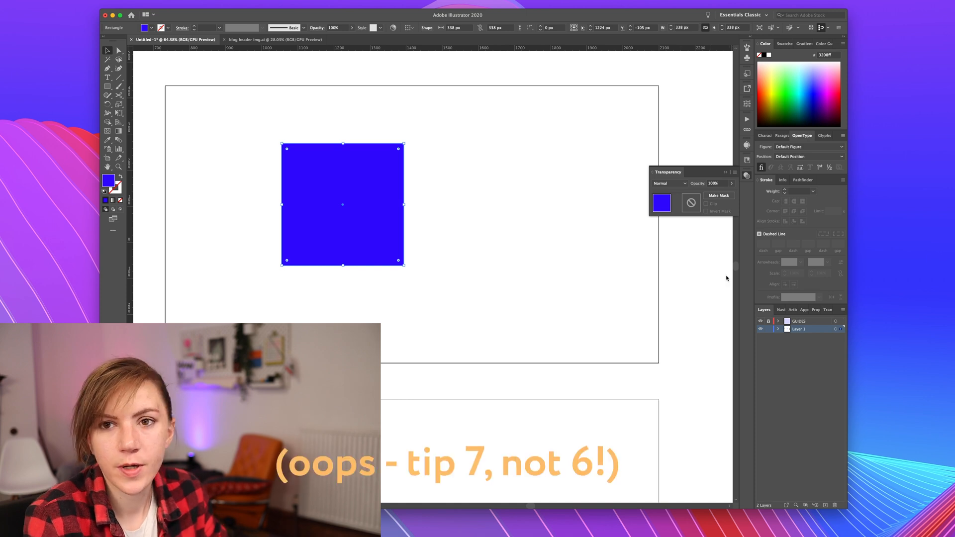
pyautogui.click(108, 93)
pyautogui.moveTo(108, 87); pyautogui.dragTo(143, 104)
pyautogui.moveTo(510, 194); pyautogui.dragTo(598, 292)
pyautogui.press('v')
pyautogui.click(792, 83)
# - Duplicate the green circle twice into an overlapping cluster, colouring the upper copy blue and the lower copy pink
pyautogui.moveTo(557, 247); pyautogui.dragTo(577, 213)
pyautogui.click(824, 93)
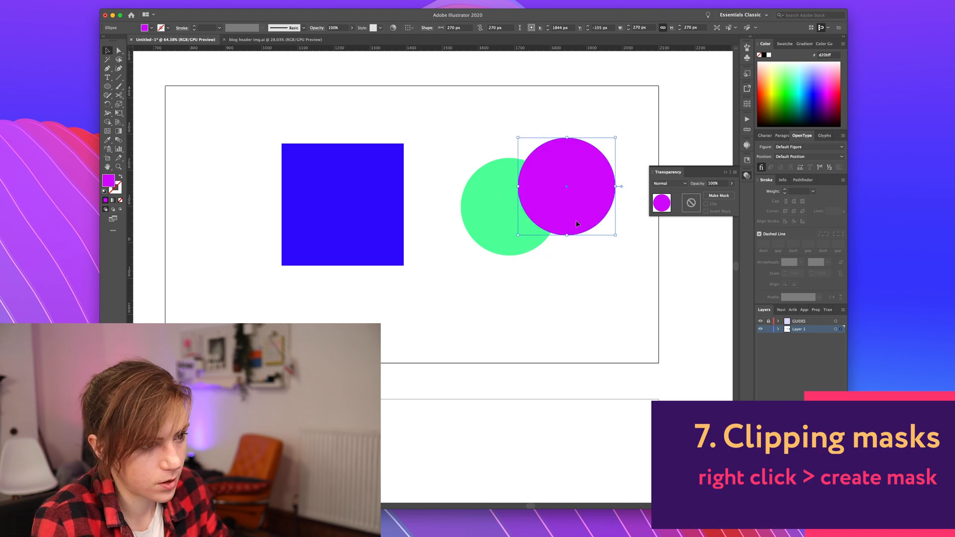
pyautogui.click(787, 99)
pyautogui.moveTo(804, 93); pyautogui.dragTo(807, 95)
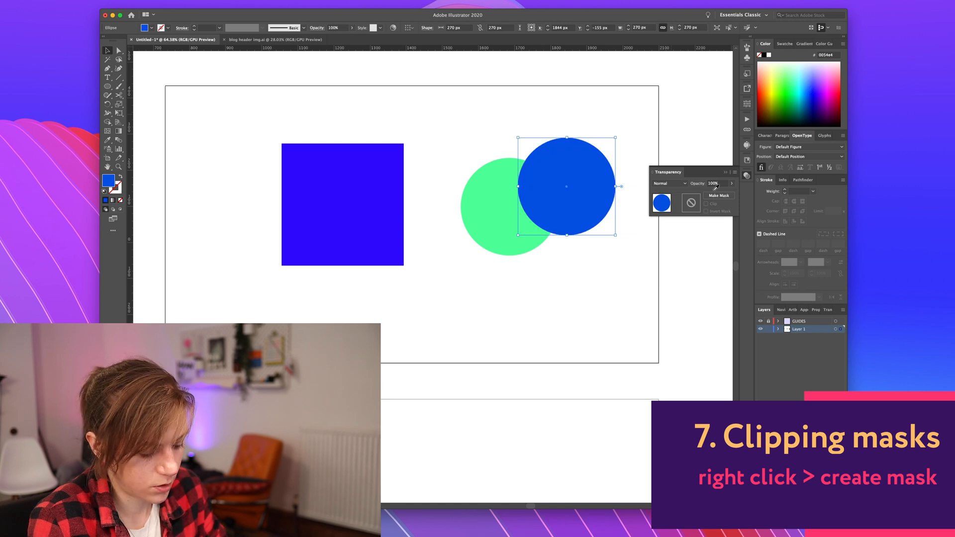
pyautogui.moveTo(566, 212); pyautogui.dragTo(545, 279)
pyautogui.moveTo(798, 67)
pyautogui.mouseDown()
pyautogui.moveTo(828, 78)
pyautogui.moveTo(818, 102)
pyautogui.mouseUp()
# - Group the three overlapping circles and move the group slightly toward the blue square
pyautogui.moveTo(630, 283); pyautogui.dragTo(513, 204)
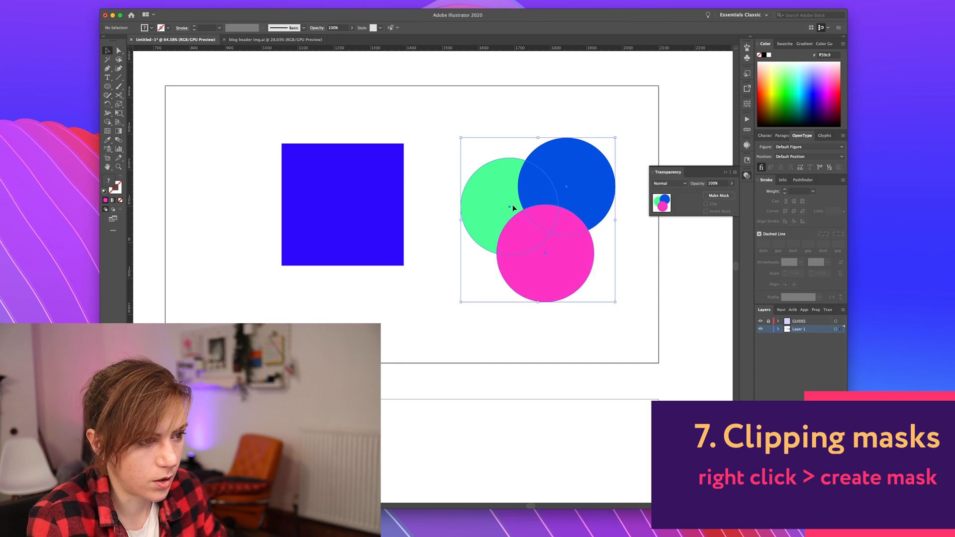
pyautogui.press('super+g')
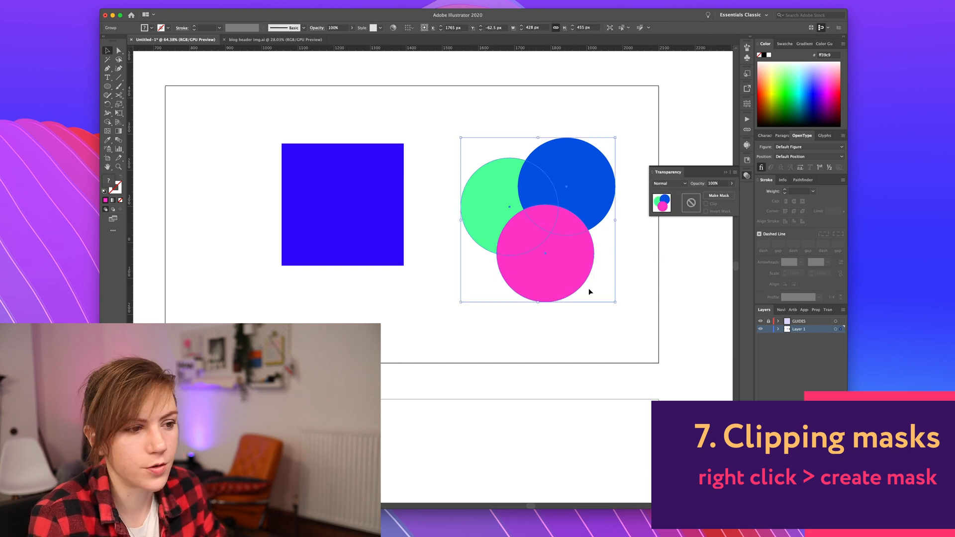
pyautogui.moveTo(524, 252); pyautogui.dragTo(503, 265)
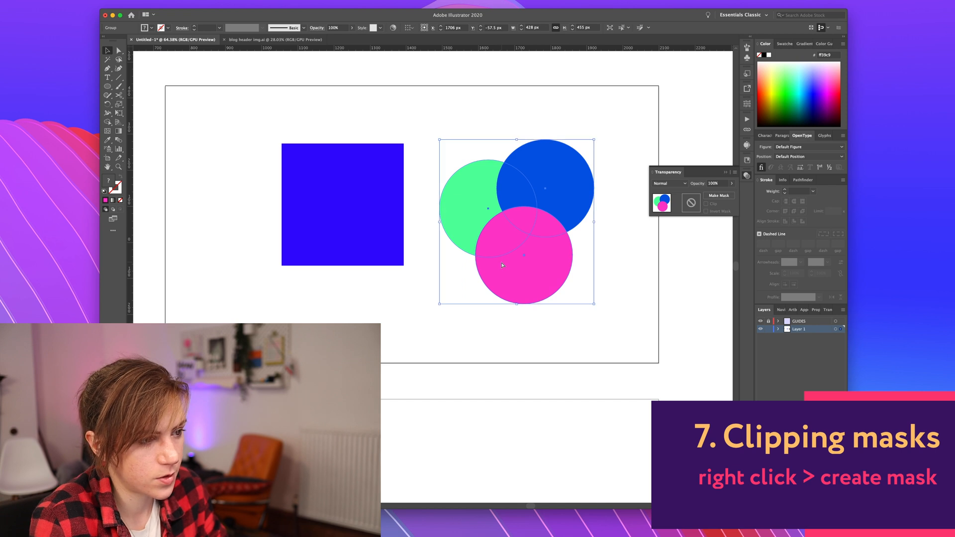
# - Place the blue square over the circle group and scale it down to about 209 px
pyautogui.click(362, 246)
pyautogui.moveTo(377, 204); pyautogui.dragTo(528, 210)
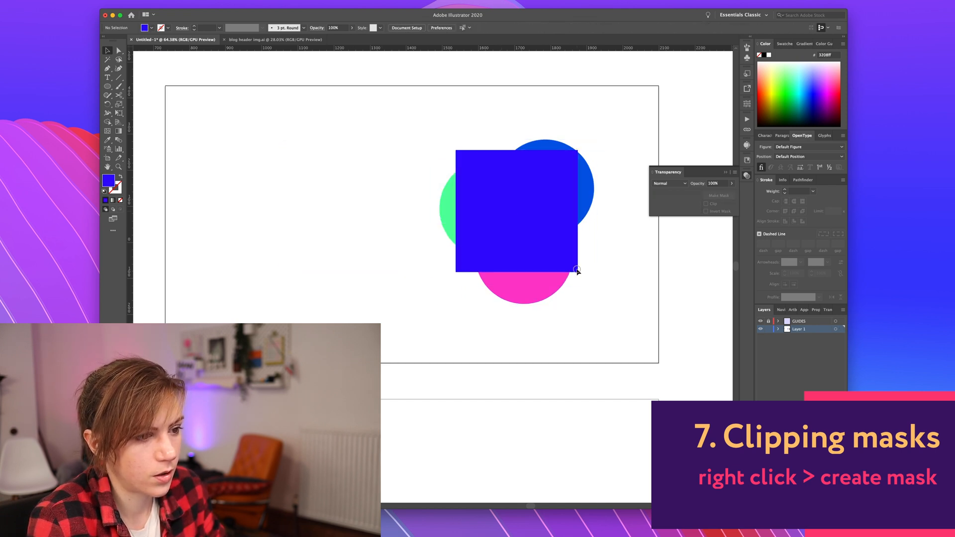
pyautogui.moveTo(577, 271); pyautogui.dragTo(537, 216)
pyautogui.scroll(2, 614, 191)
# - Make a clipping mask from the blue square and the circles, and move the clipped artwork to the artboard's upper middle
pyautogui.moveTo(600, 296); pyautogui.dragTo(505, 252)
pyautogui.press('super+g')
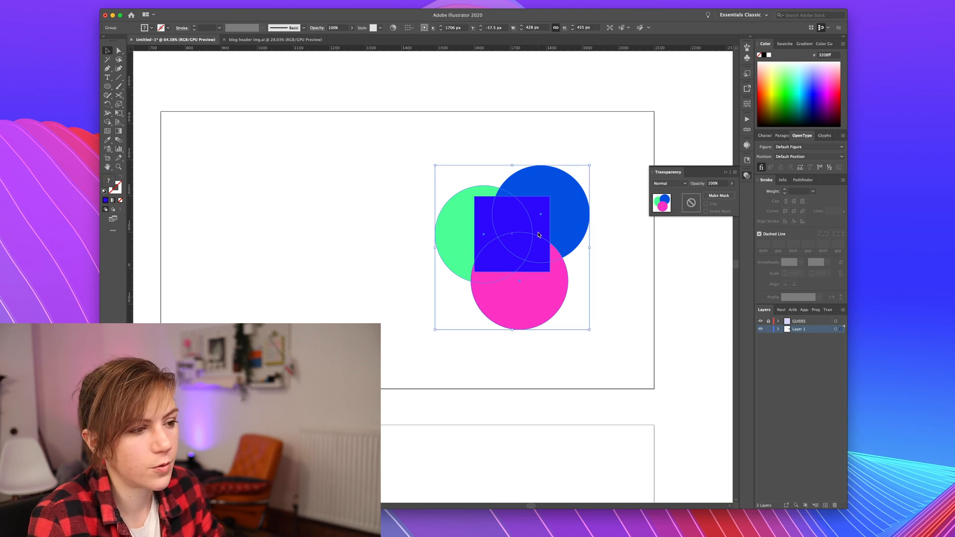
pyautogui.press('super+shift+g')
pyautogui.rightClick(510, 217)
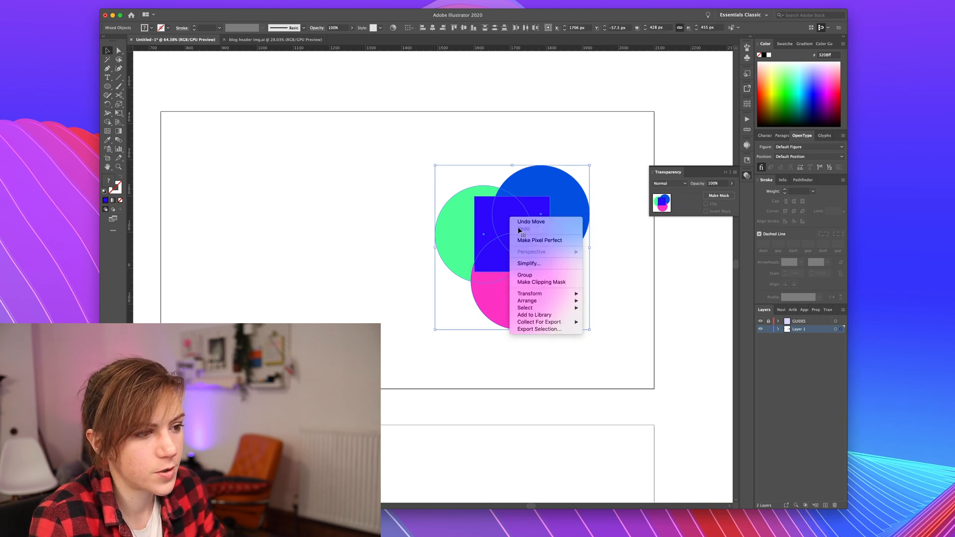
pyautogui.click(542, 283)
pyautogui.moveTo(503, 233); pyautogui.dragTo(352, 179)
pyautogui.click(419, 282)
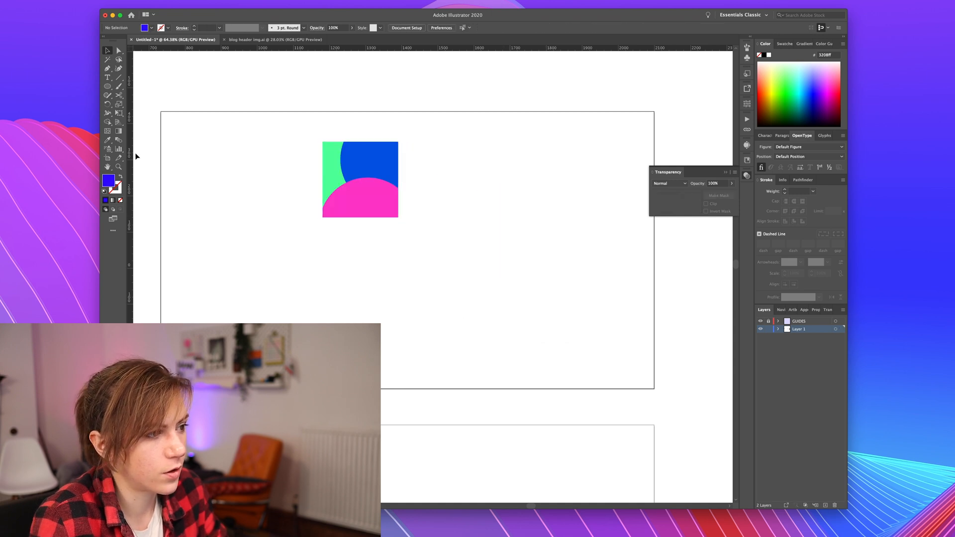
# - Draw a 267 px square below the clipped artwork and fill it with a horizontal white-to-black gradient
pyautogui.moveTo(107, 86); pyautogui.dragTo(149, 87)
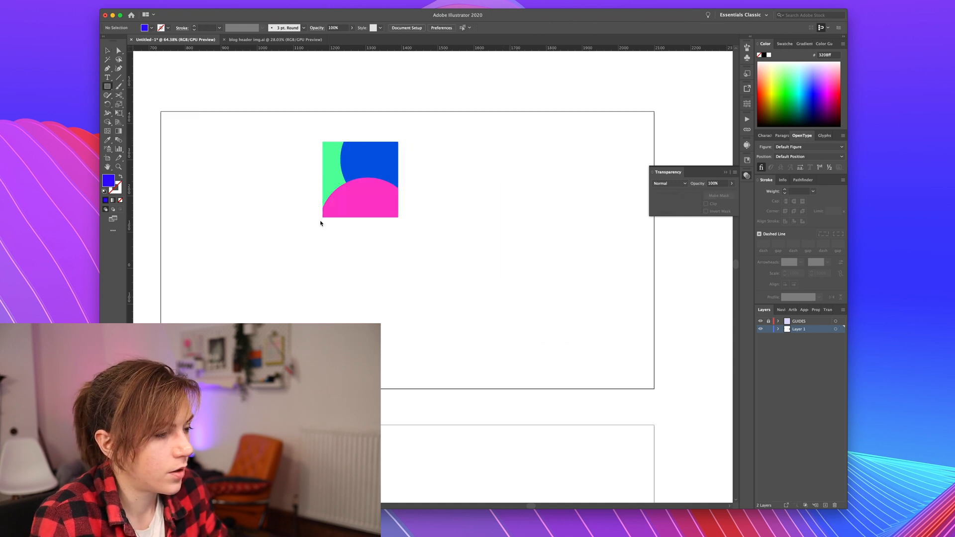
pyautogui.moveTo(297, 250); pyautogui.dragTo(393, 343)
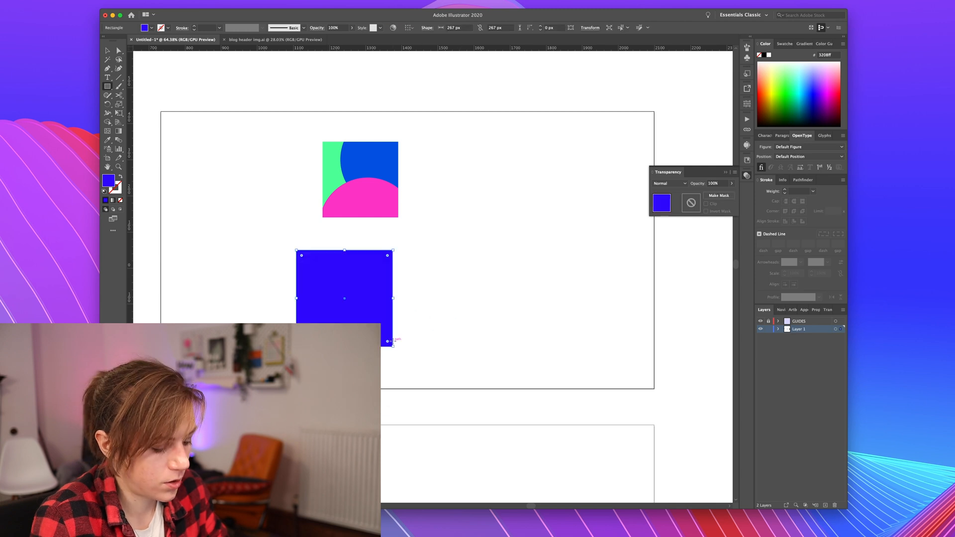
pyautogui.press('v')
pyautogui.moveTo(358, 300); pyautogui.dragTo(392, 273)
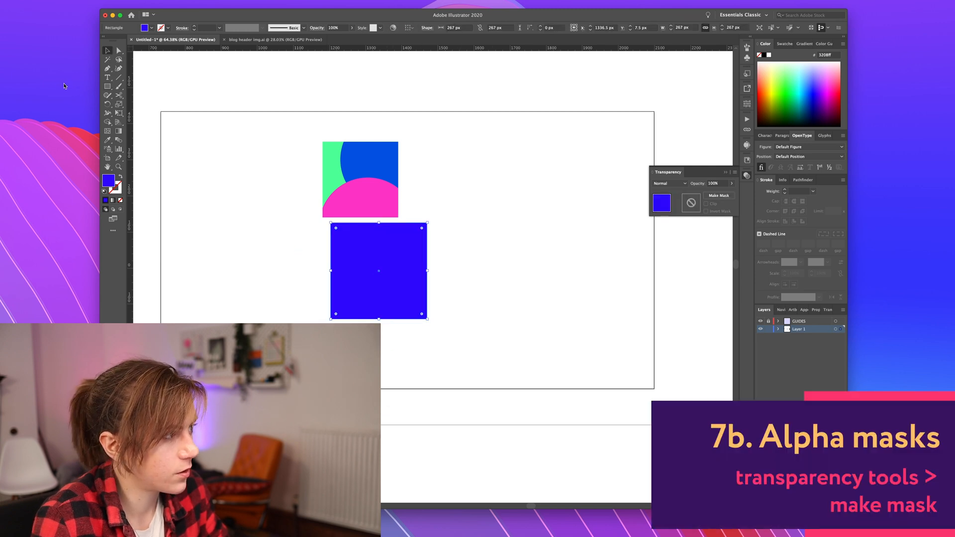
pyautogui.click(118, 131)
pyautogui.click(362, 244)
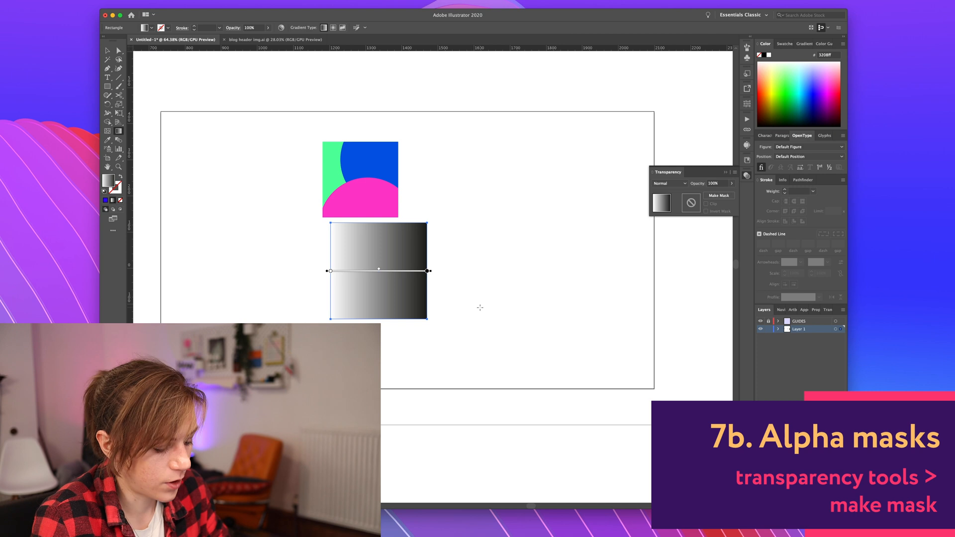
# - Cover the clipped artwork with the gradient square and make an opacity mask from both objects
pyautogui.press('v')
pyautogui.moveTo(414, 288); pyautogui.dragTo(395, 196)
pyautogui.press('super+a')
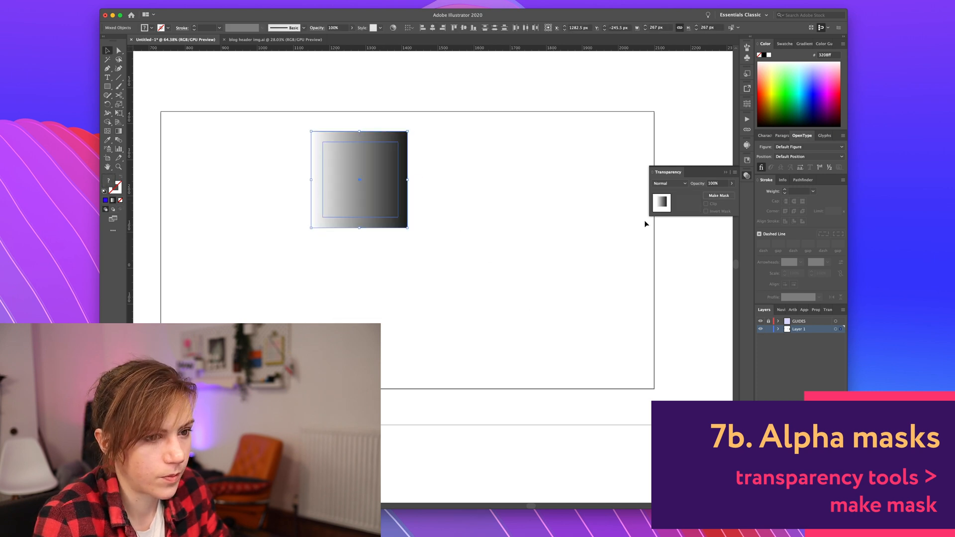
pyautogui.click(718, 195)
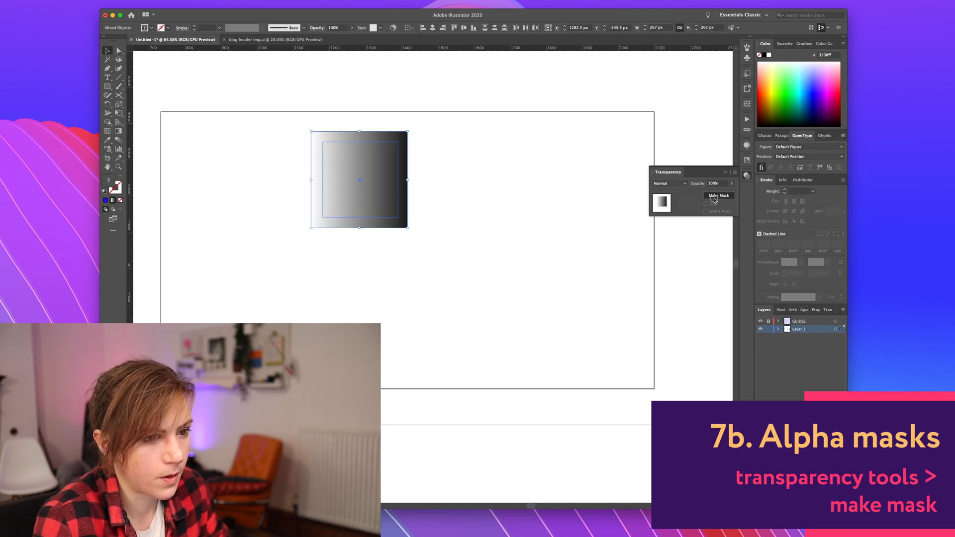
pyautogui.click(398, 305)
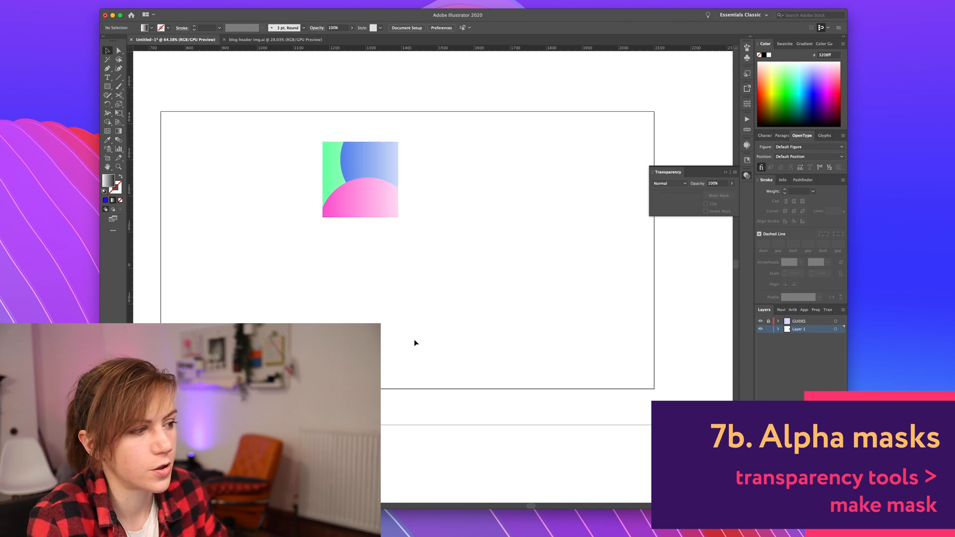
# - Move the masked artwork across the artboard and back, placing it slightly lower and further right than its original spot
pyautogui.moveTo(369, 216); pyautogui.dragTo(507, 186)
pyautogui.moveTo(506, 139); pyautogui.dragTo(378, 184)
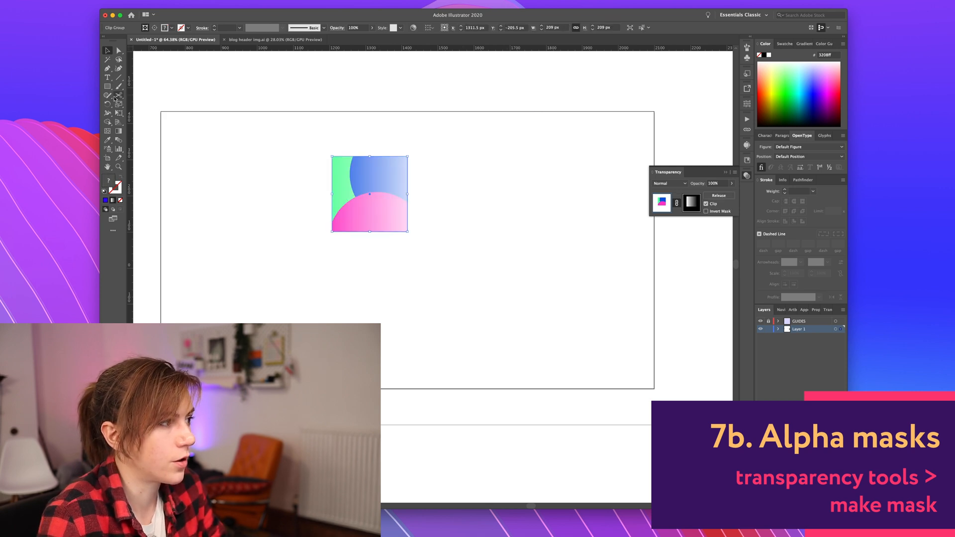
pyautogui.click(423, 308)
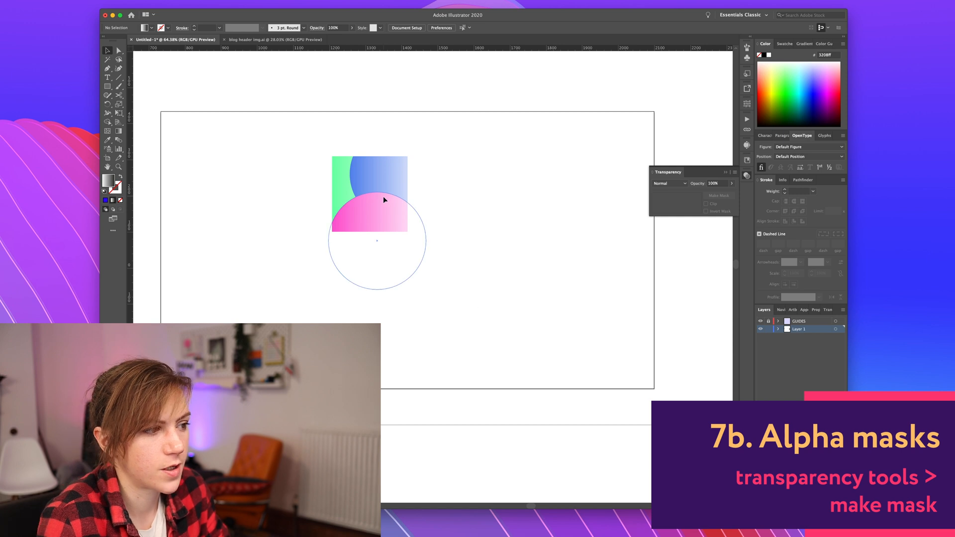
pyautogui.scroll(-3, 382, 347)
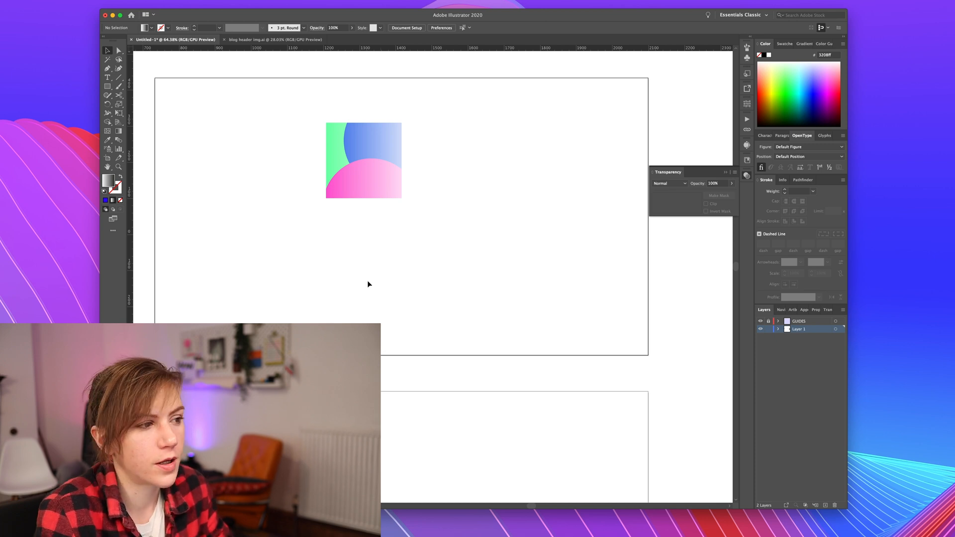
pyautogui.moveTo(271, 286); pyautogui.dragTo(400, 193)
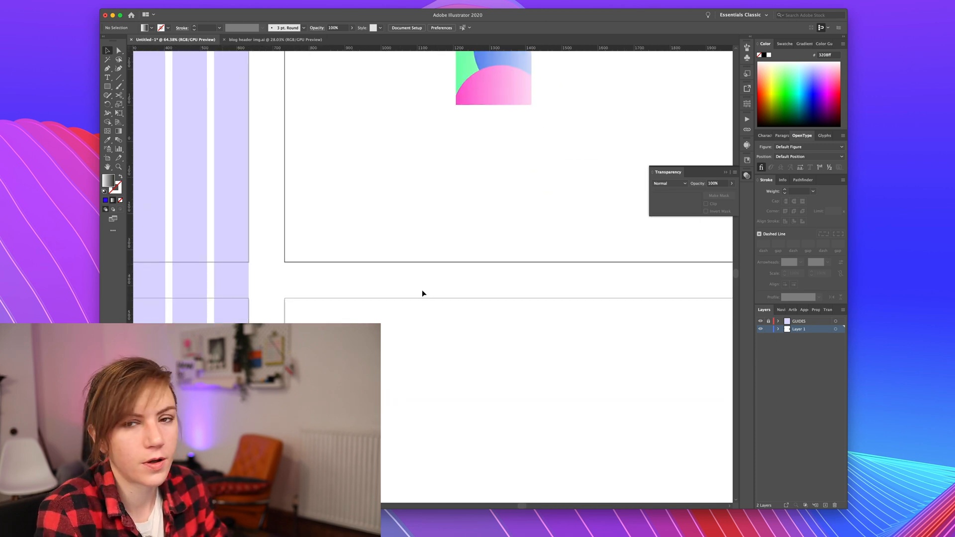